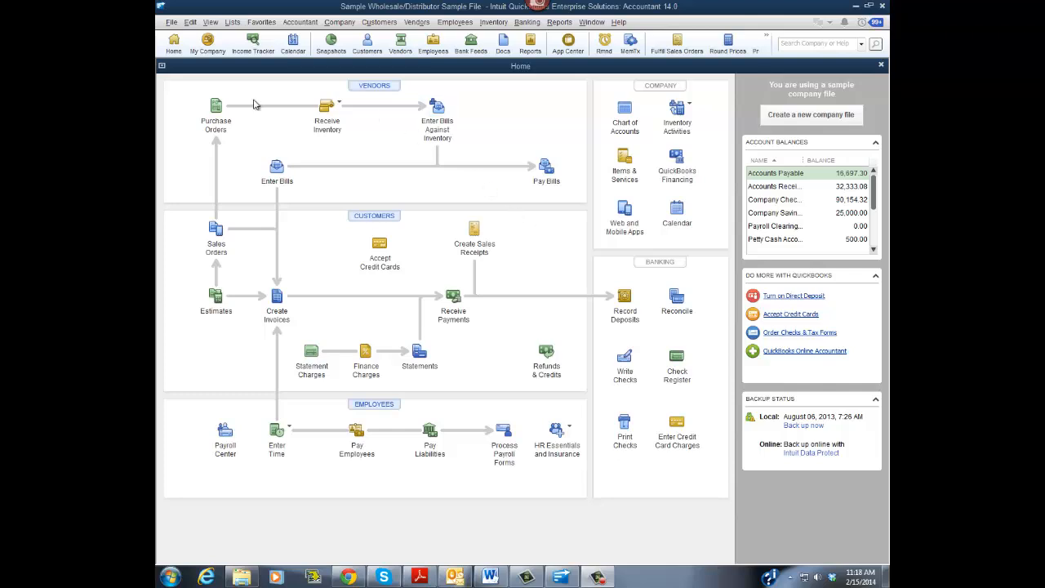
- Review the multiple inventory sites and bin location options in the advanced inventory settings of the company's Items & Inventory preferences
{"action": "left_click", "coordinate": [190, 22]}
{"action": "left_click", "coordinate": [214, 184]}
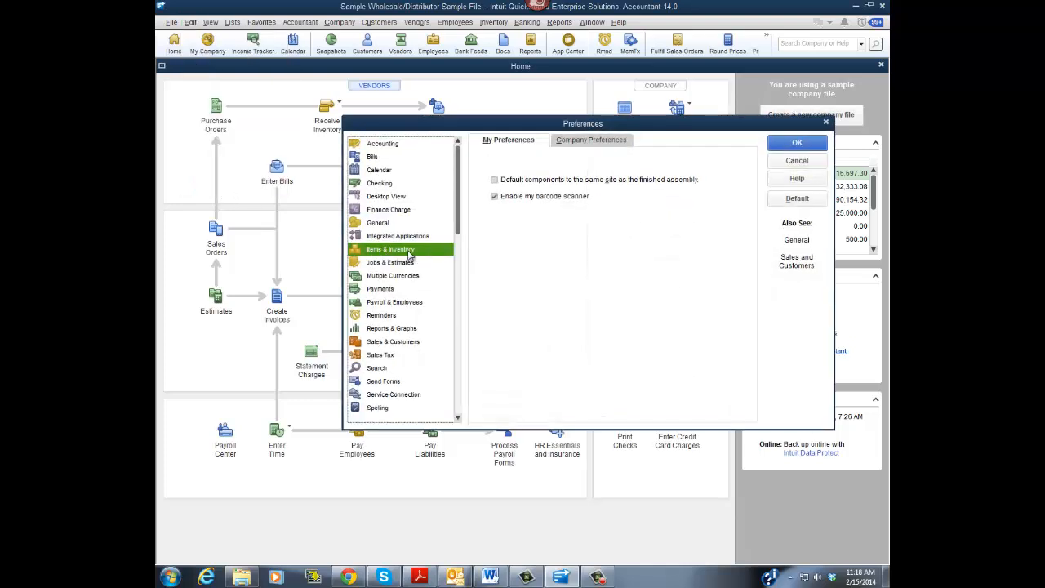
{"action": "left_click", "coordinate": [618, 142]}
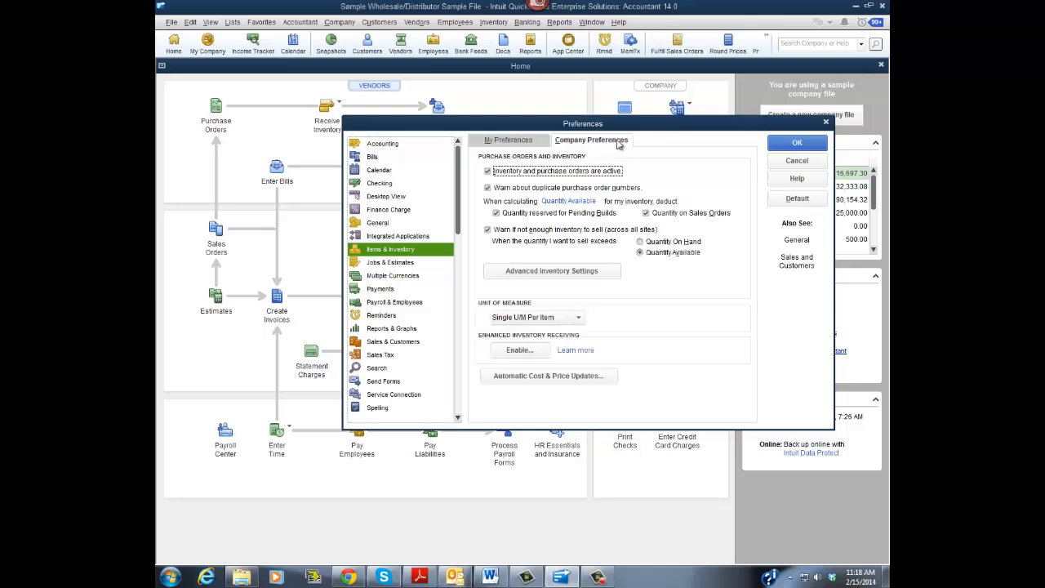
{"action": "left_click", "coordinate": [581, 274]}
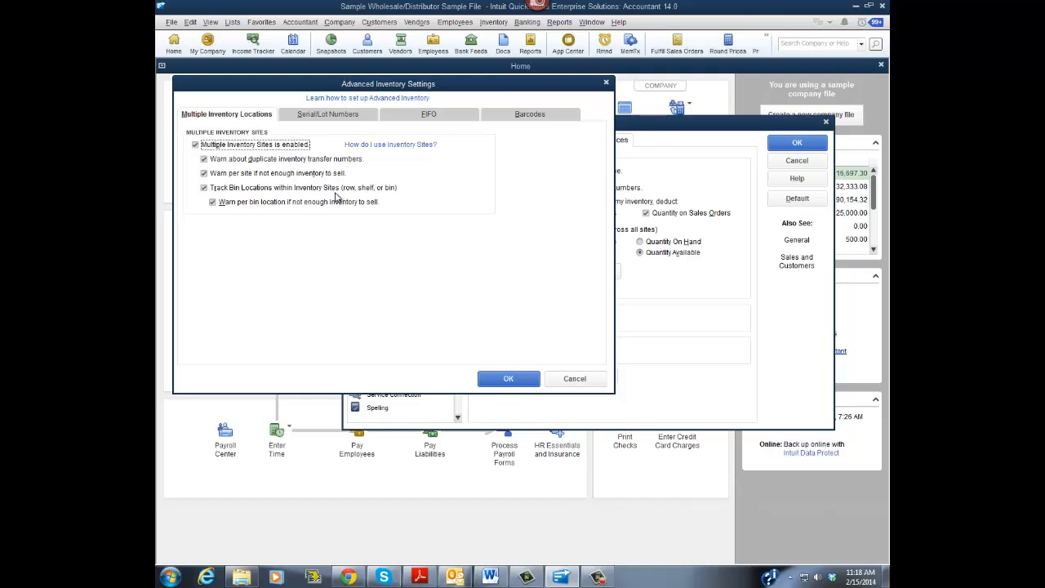
{"action": "left_click", "coordinate": [531, 379]}
{"action": "left_click", "coordinate": [811, 147]}
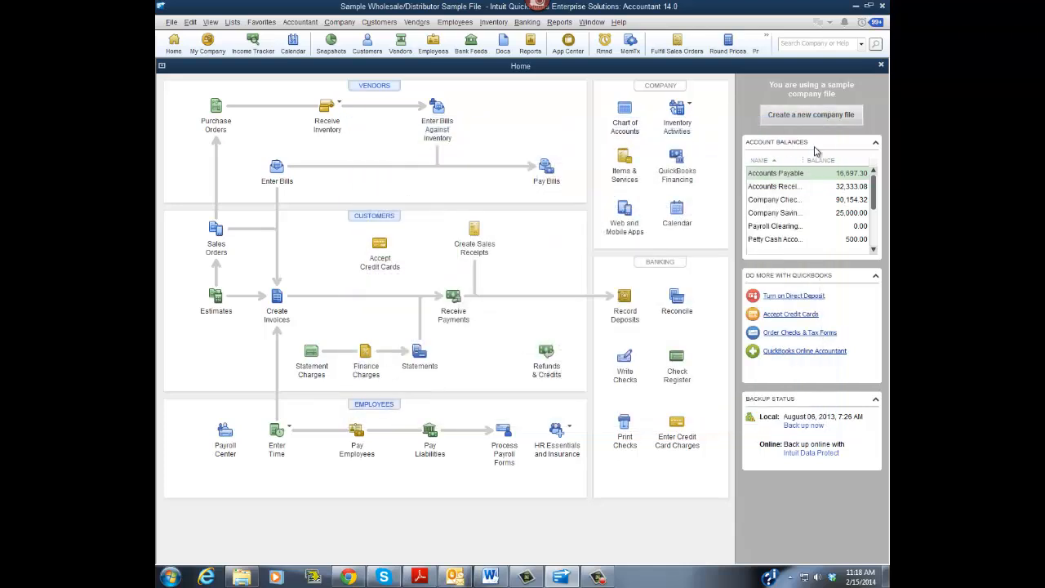
- Open the Inventory Site List and examine the Unspecified Site, Los Angeles, San Francisco and LA-A1 entries
{"action": "left_click", "coordinate": [233, 22]}
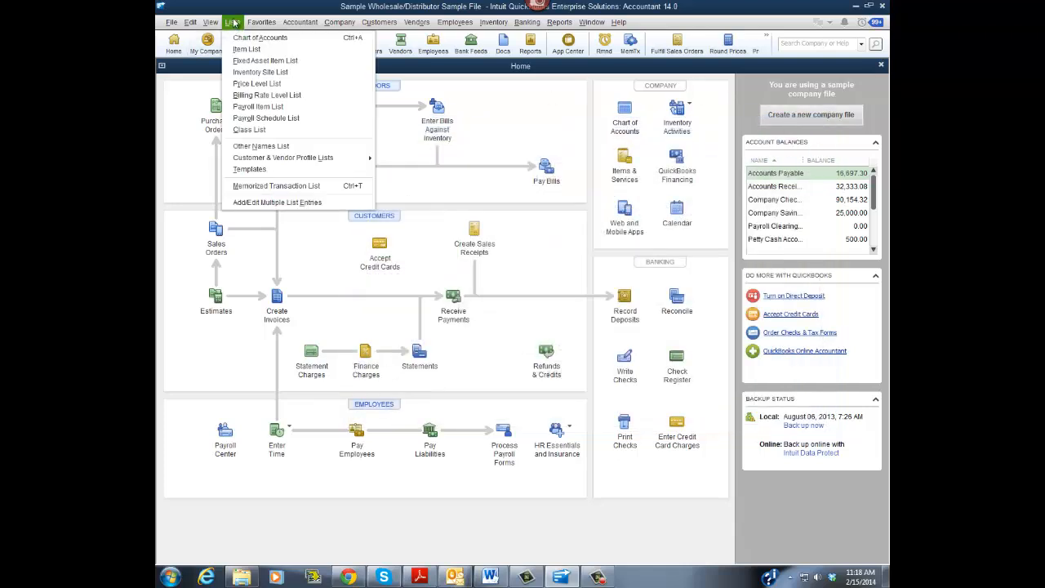
{"action": "left_click", "coordinate": [245, 74]}
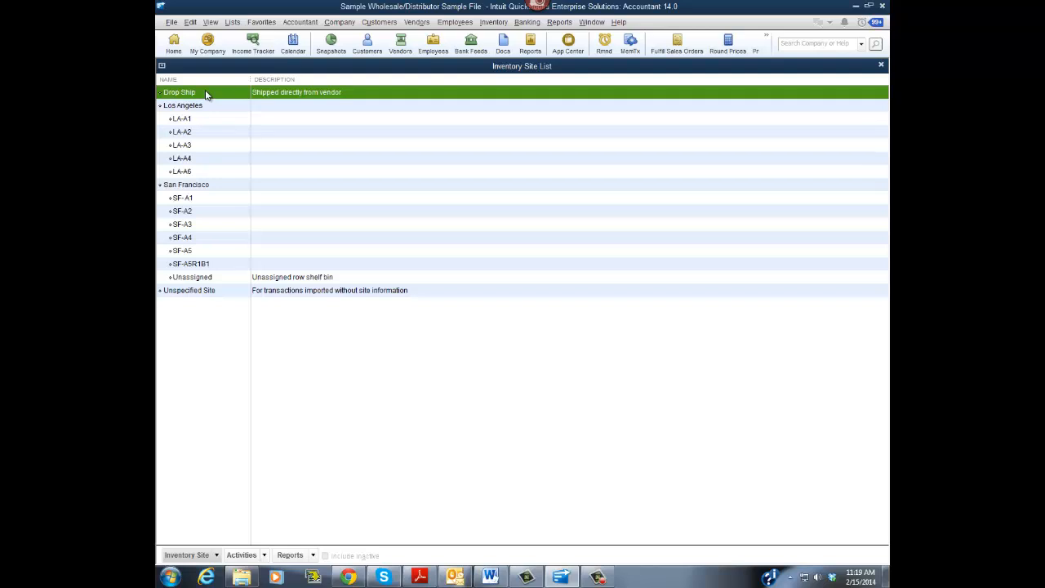
{"action": "left_click", "coordinate": [233, 292]}
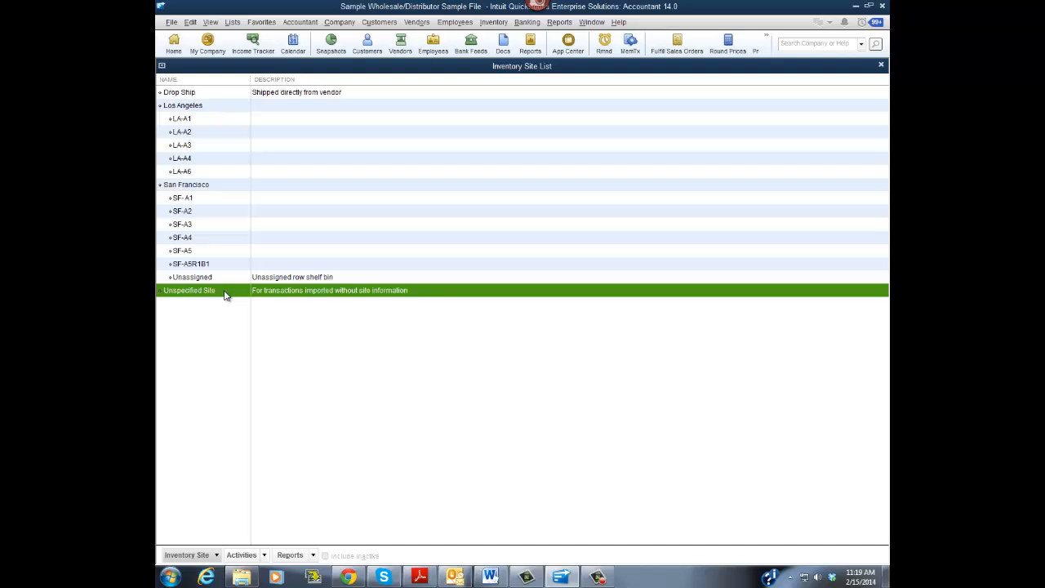
{"action": "left_click", "coordinate": [217, 108]}
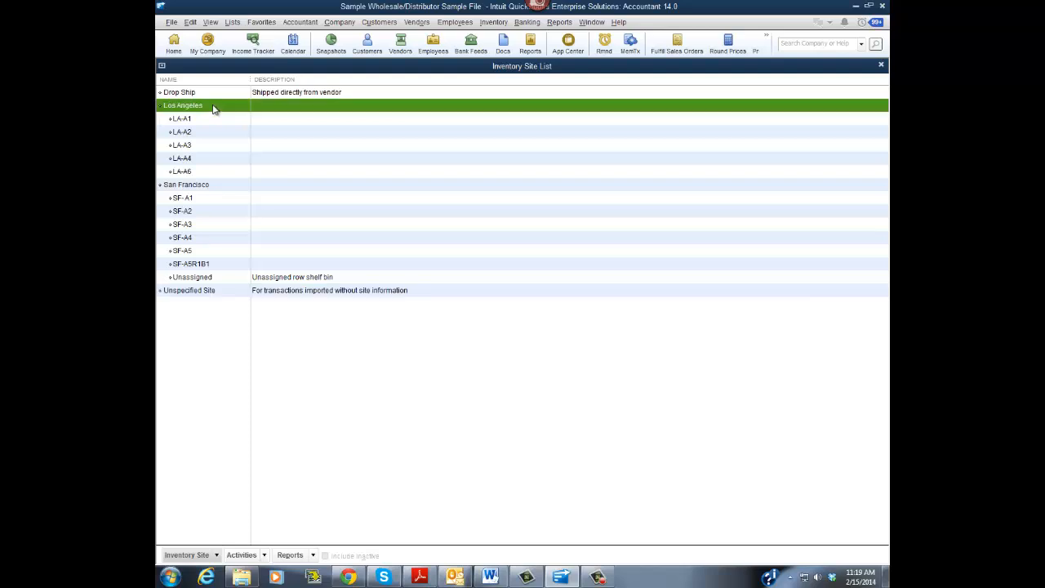
{"action": "left_click", "coordinate": [222, 187]}
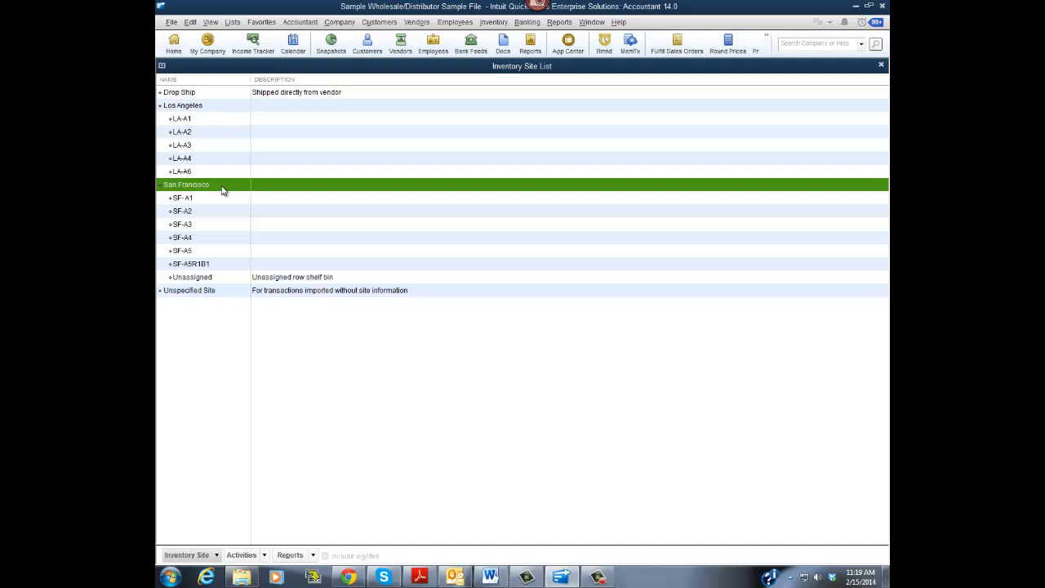
{"action": "left_click", "coordinate": [212, 121]}
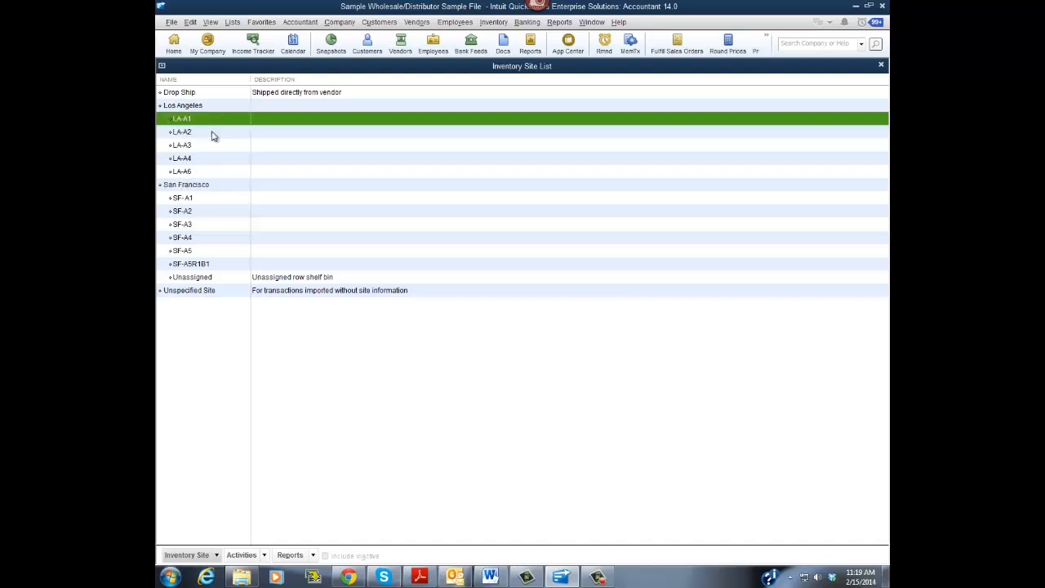
- Try to nest bin LA-A2 under bin LA-A1 within the Los Angeles site
{"action": "left_click", "coordinate": [216, 135]}
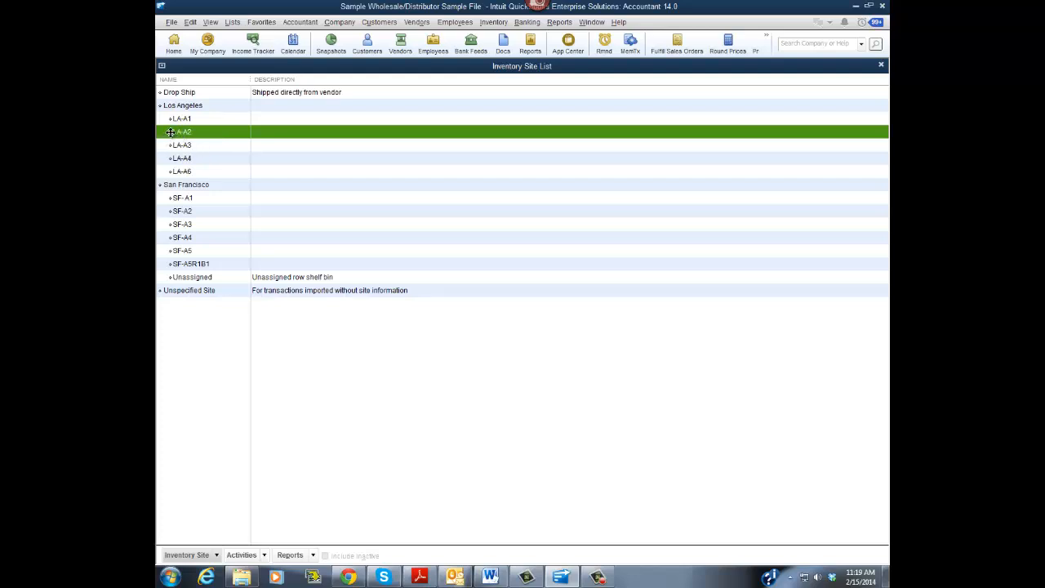
{"action": "left_click_drag", "start_coordinate": [172, 133], "coordinate": [180, 134]}
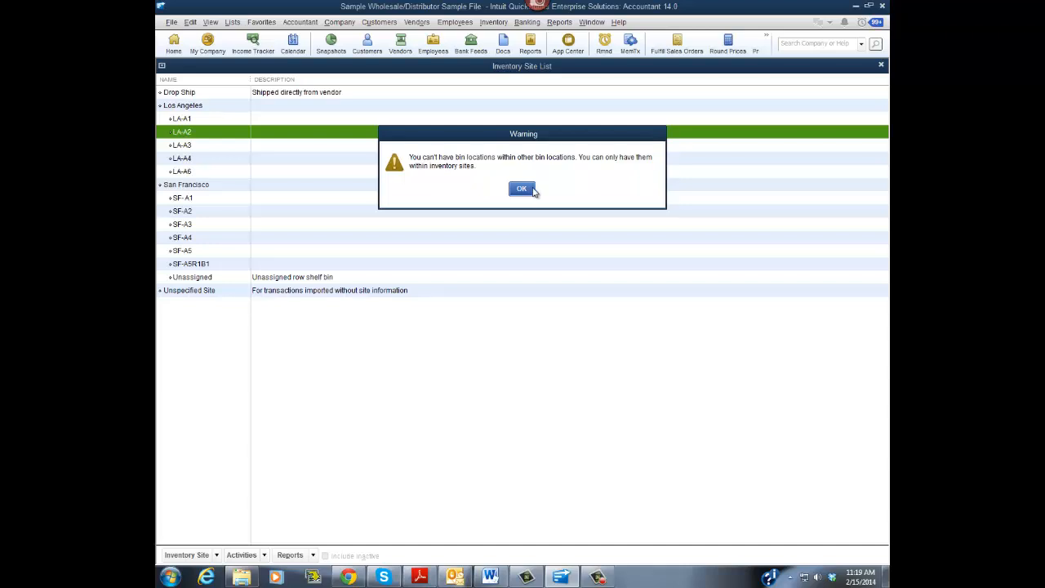
{"action": "left_click", "coordinate": [522, 189]}
- Examine the site and bin hierarchy through the Los Angeles site, its LA-A2 bin and the SF-A5R1B1 bin
{"action": "left_click", "coordinate": [219, 108]}
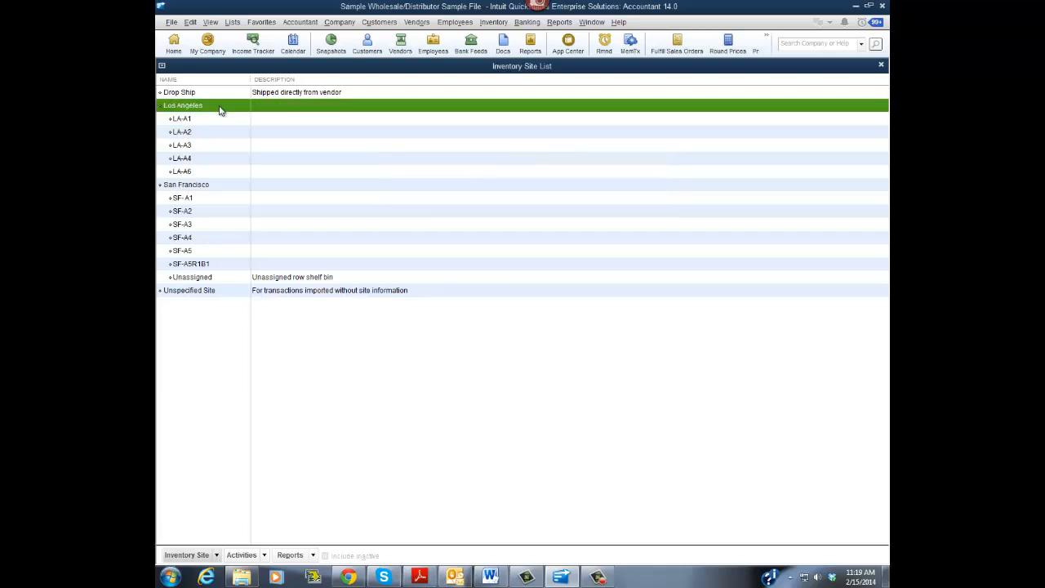
{"action": "left_click", "coordinate": [219, 134]}
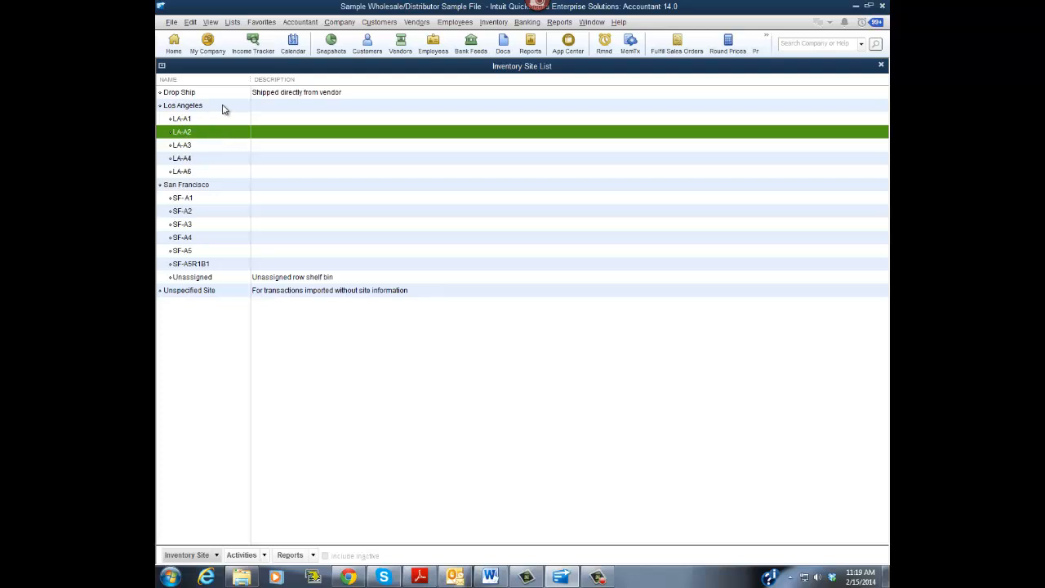
{"action": "left_click", "coordinate": [225, 109]}
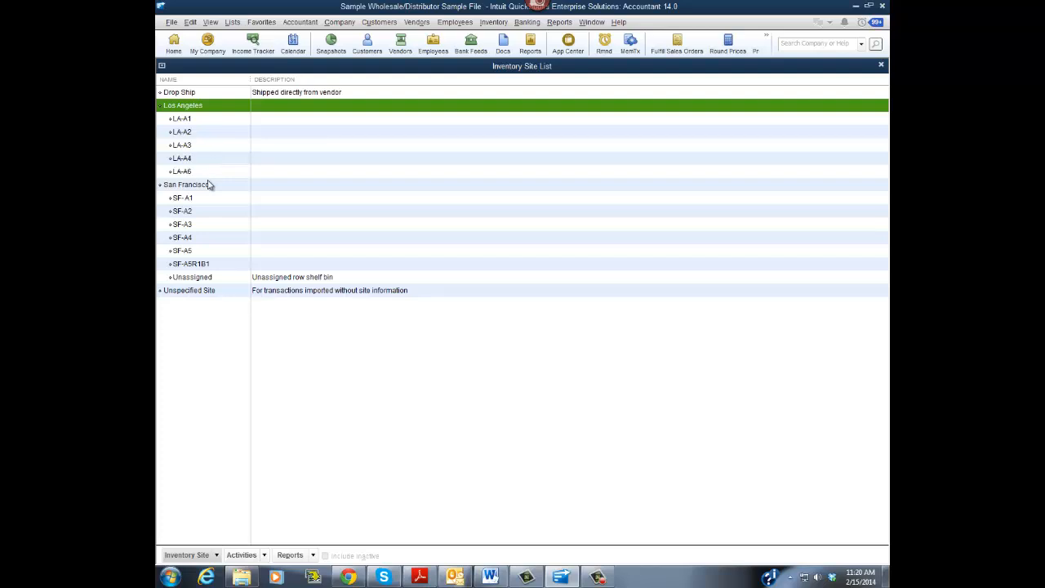
{"action": "left_click", "coordinate": [215, 266]}
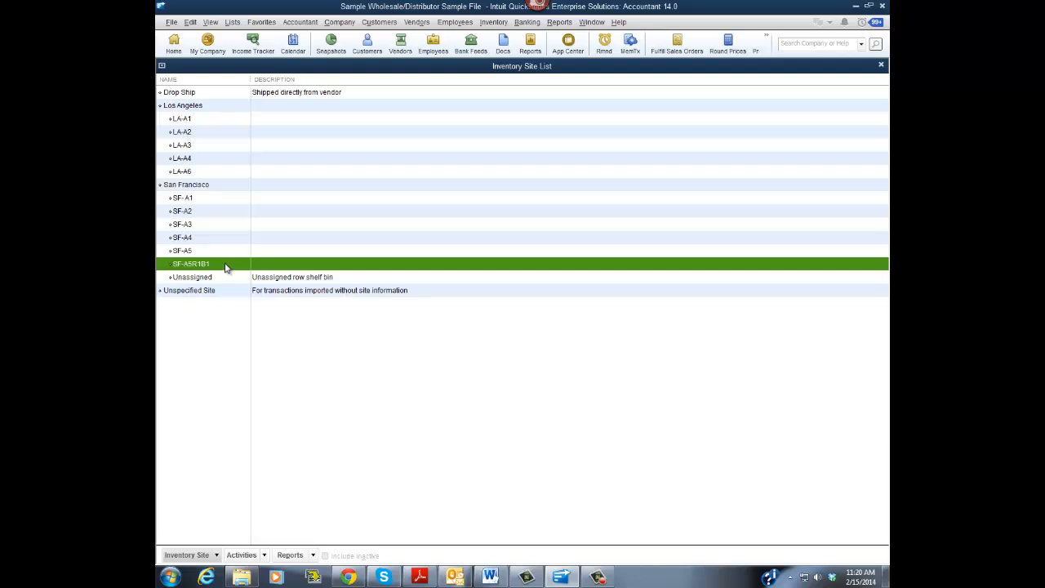
- Start a new inventory site entry as a bin within San Francisco, discard it and close the site list
{"action": "left_click", "coordinate": [217, 559]}
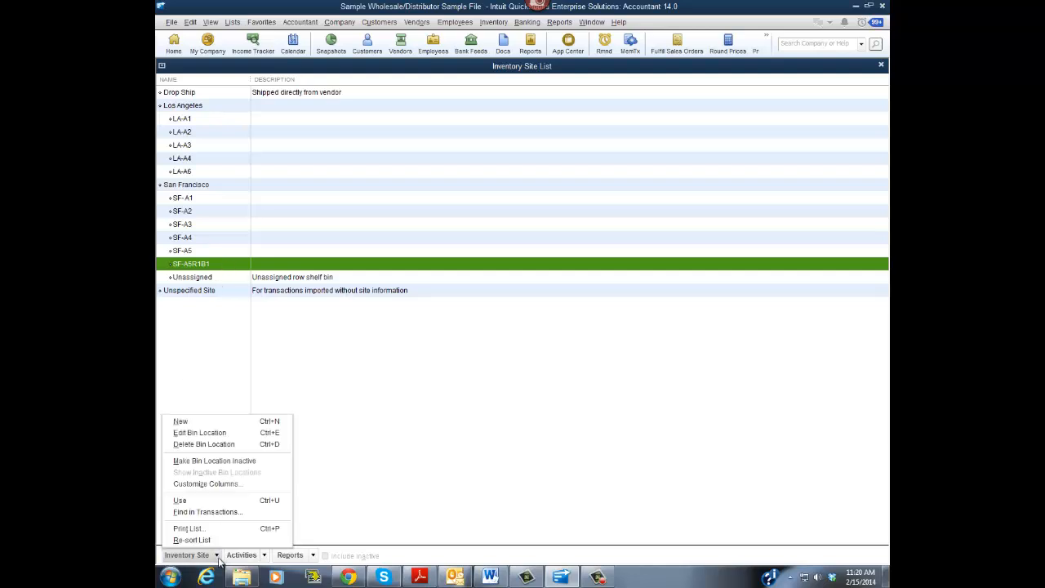
{"action": "left_click", "coordinate": [214, 422]}
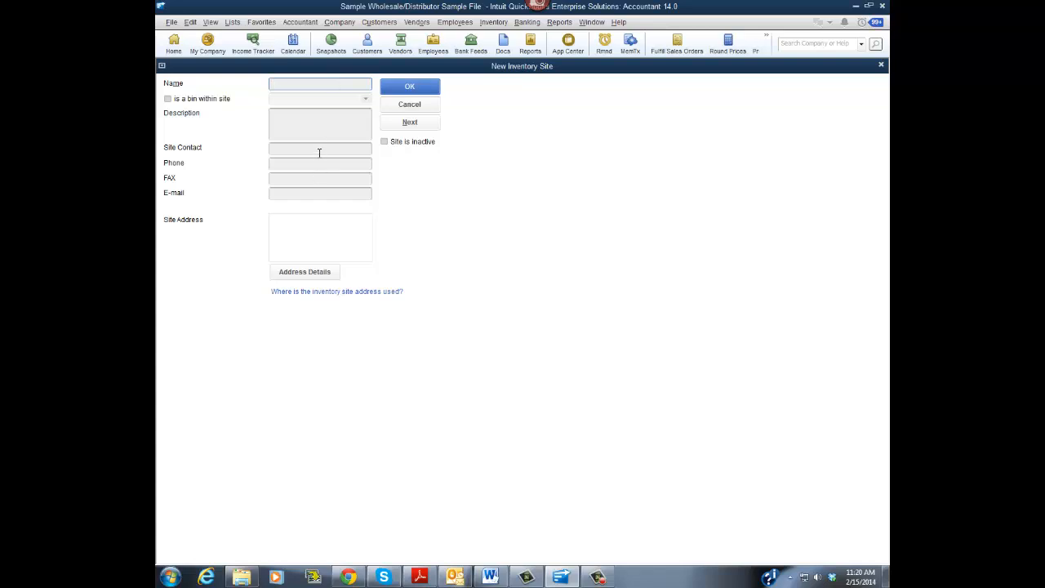
{"action": "left_click", "coordinate": [169, 101]}
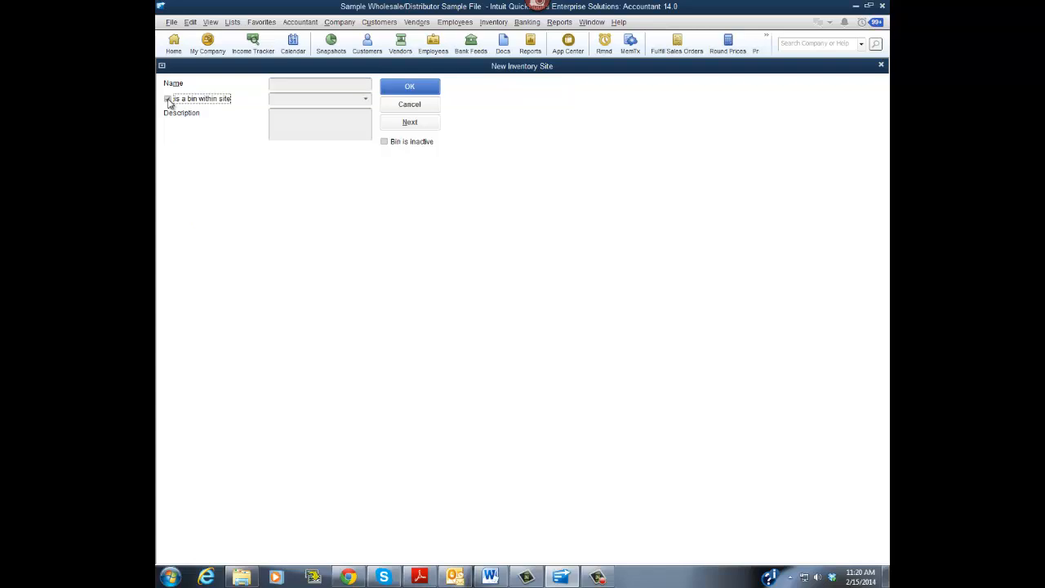
{"action": "left_click", "coordinate": [367, 99]}
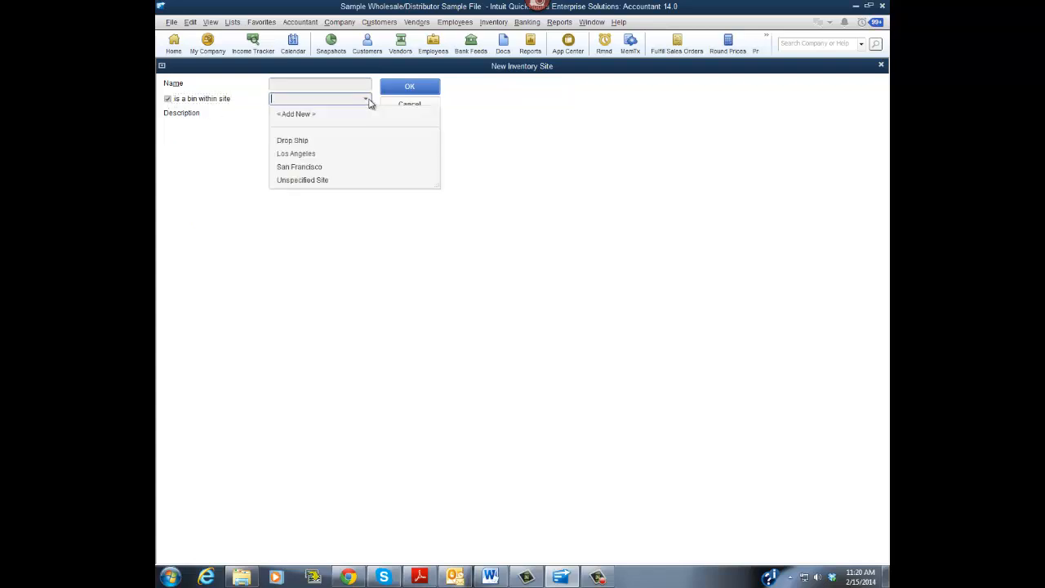
{"action": "left_click", "coordinate": [315, 168]}
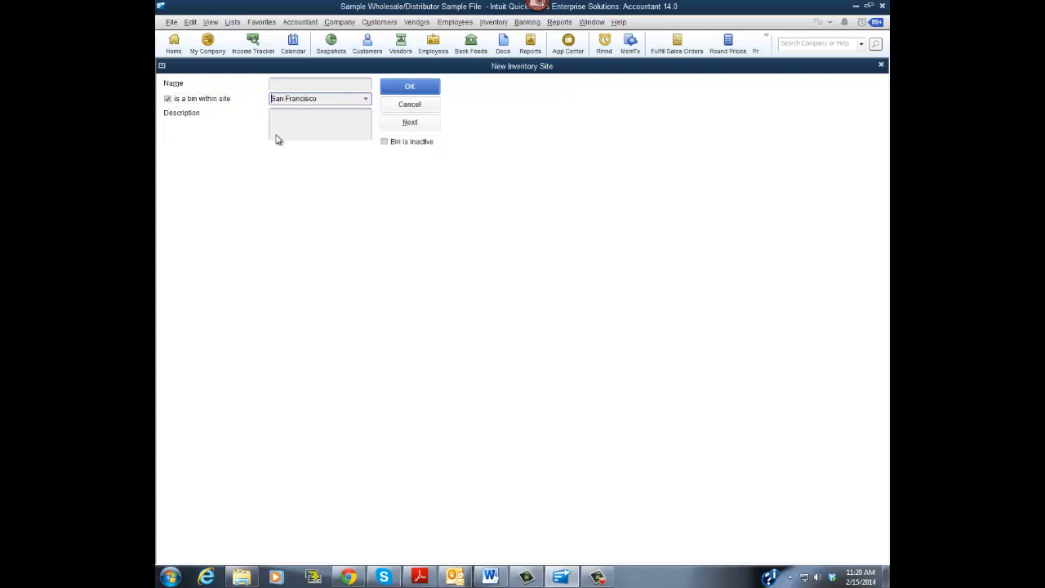
{"action": "left_click", "coordinate": [426, 107]}
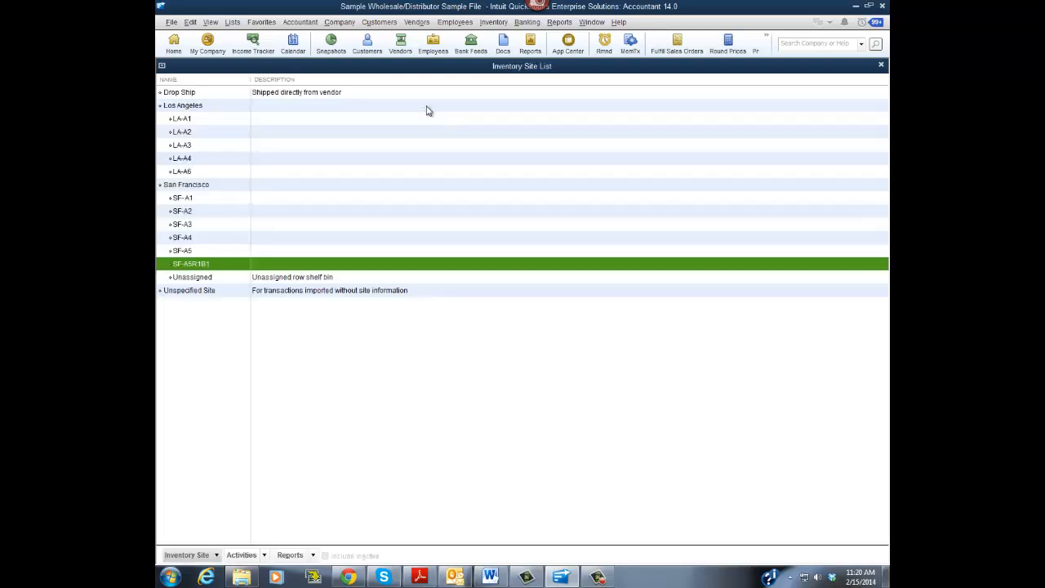
{"action": "left_click", "coordinate": [882, 67]}
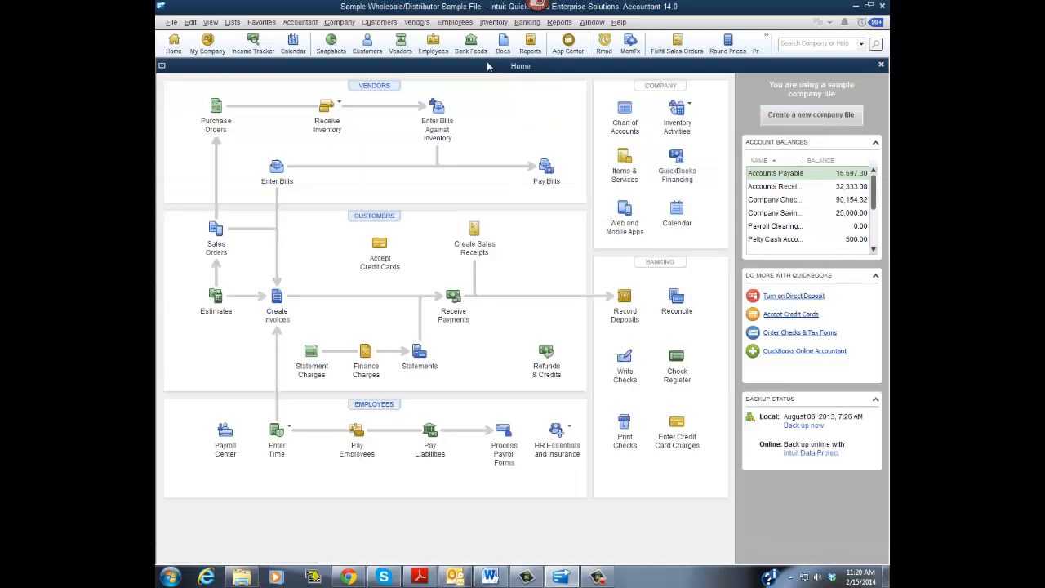
- Open the multiple list entries editor for Inventory Parts with San Francisco as the site
{"action": "left_click", "coordinate": [233, 23]}
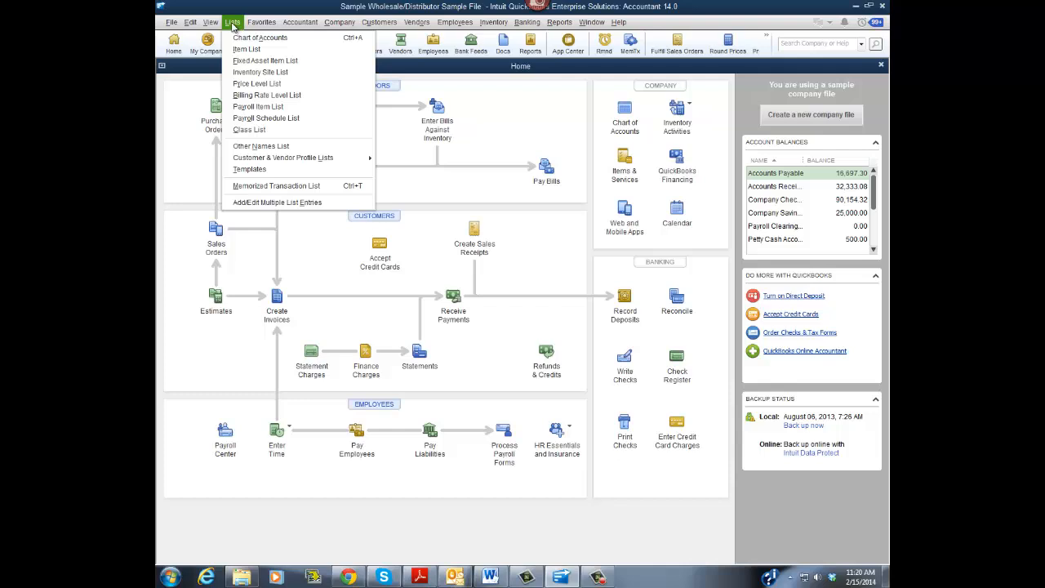
{"action": "left_click", "coordinate": [291, 204]}
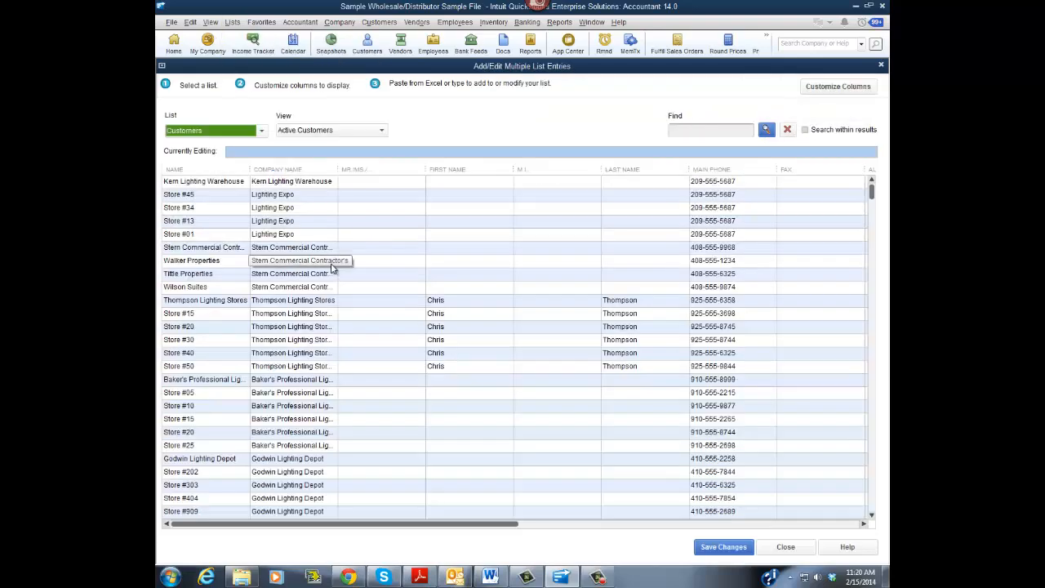
{"action": "left_click", "coordinate": [262, 131]}
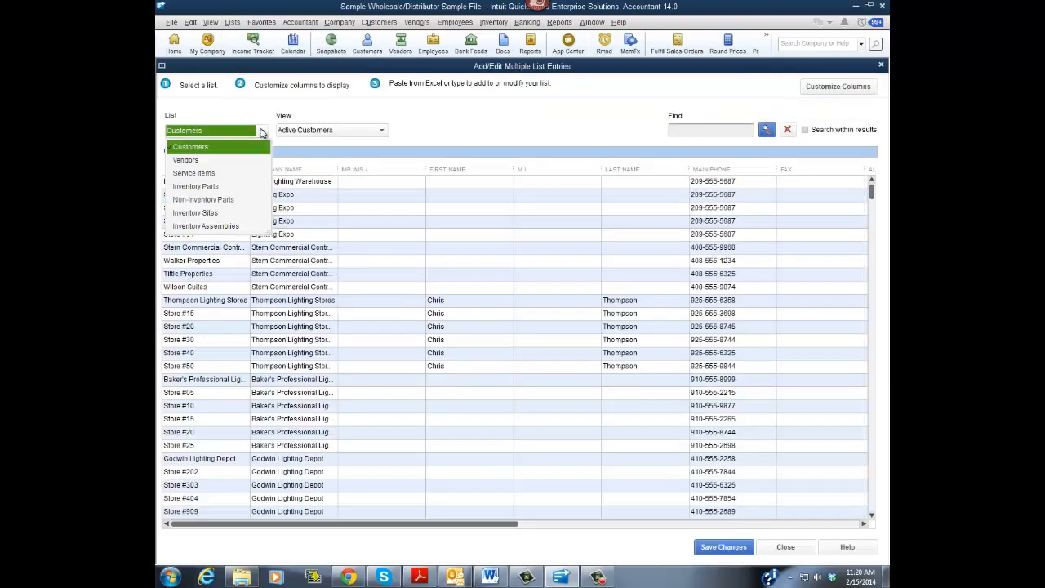
{"action": "left_click", "coordinate": [200, 186]}
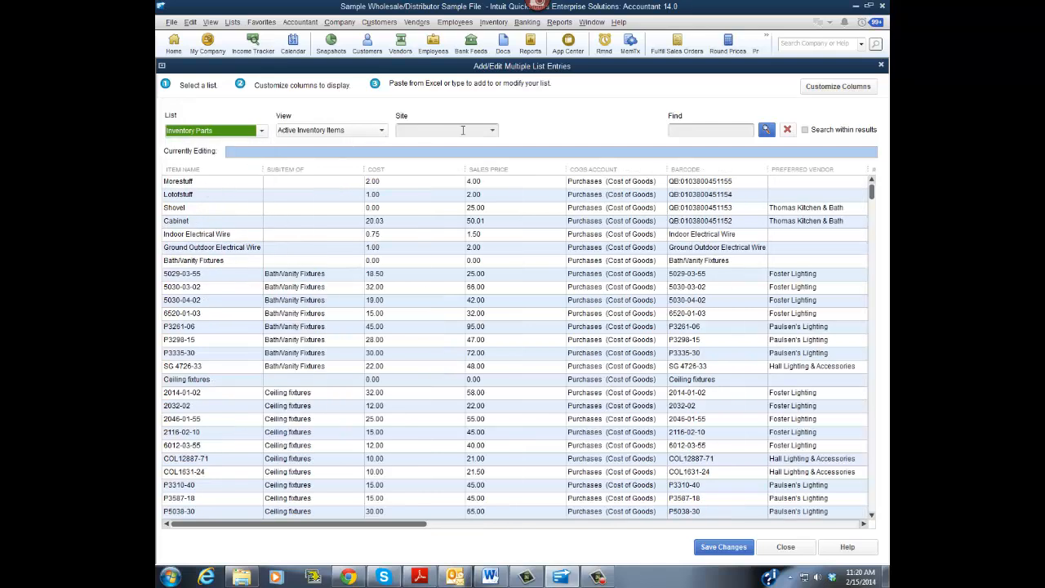
{"action": "left_click", "coordinate": [493, 130]}
{"action": "left_click", "coordinate": [432, 201]}
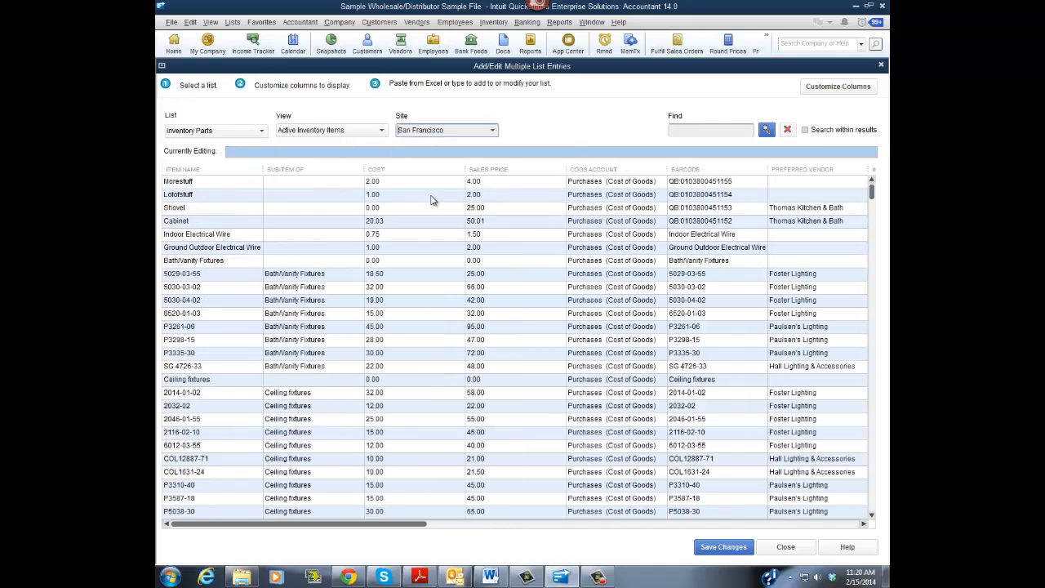
- Set Morestuff's default San Francisco sales bin to SF-A1 and purchase bin to SF-A4, and close the editor without saving
{"action": "left_click", "coordinate": [224, 184]}
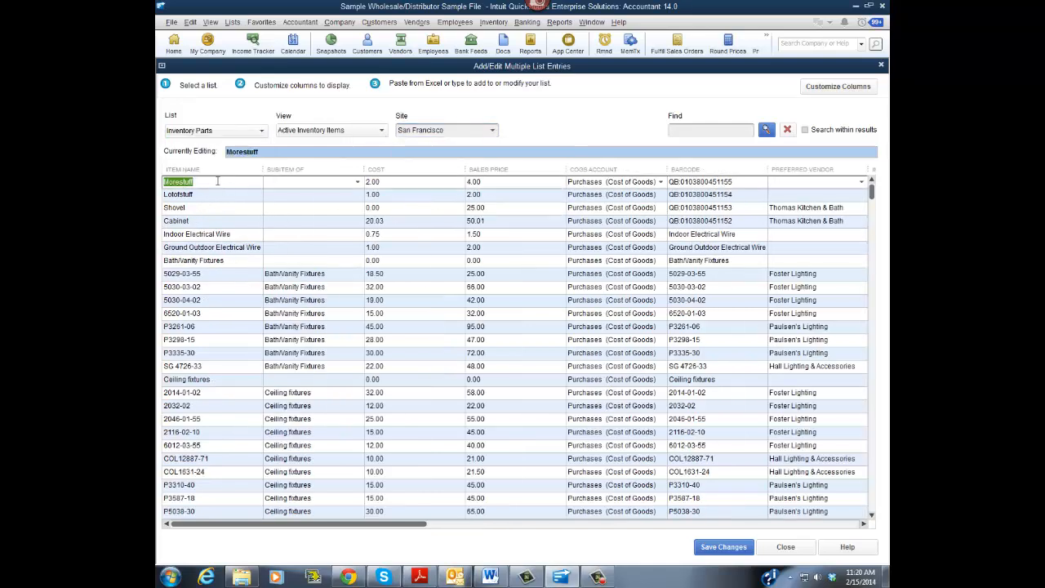
{"action": "left_click", "coordinate": [840, 524]}
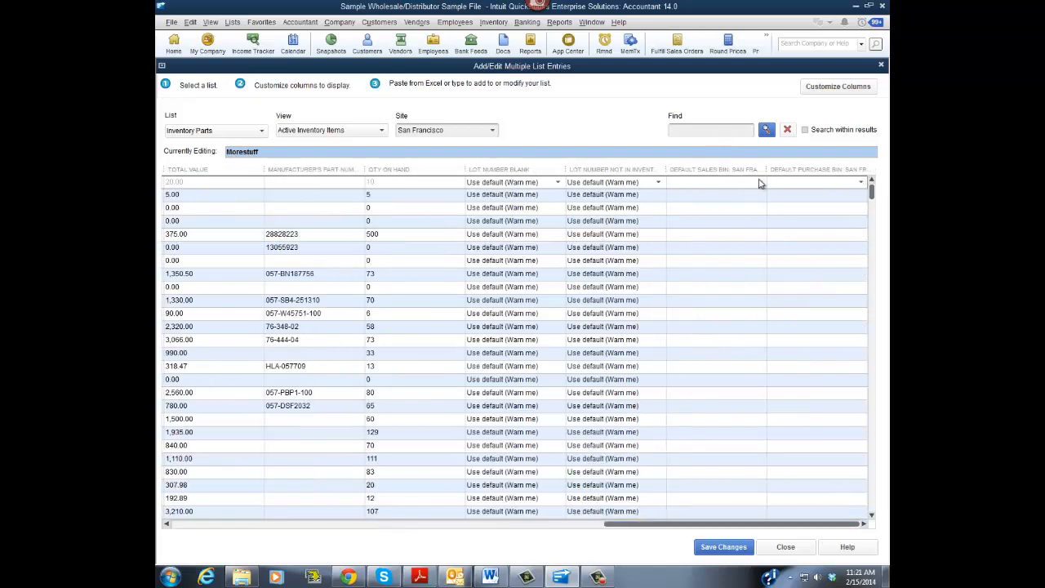
{"action": "left_click", "coordinate": [760, 183]}
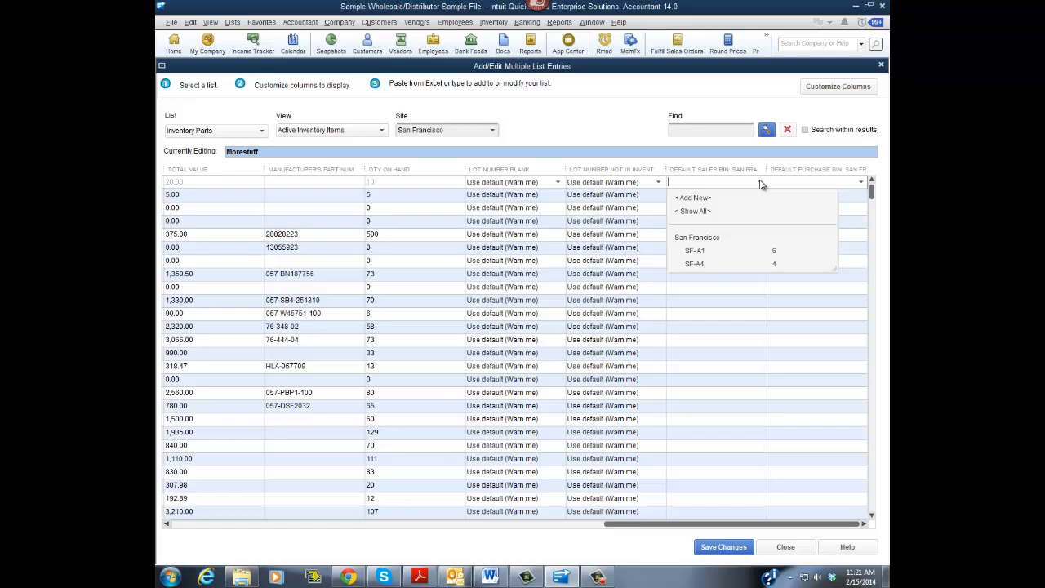
{"action": "left_click", "coordinate": [699, 253]}
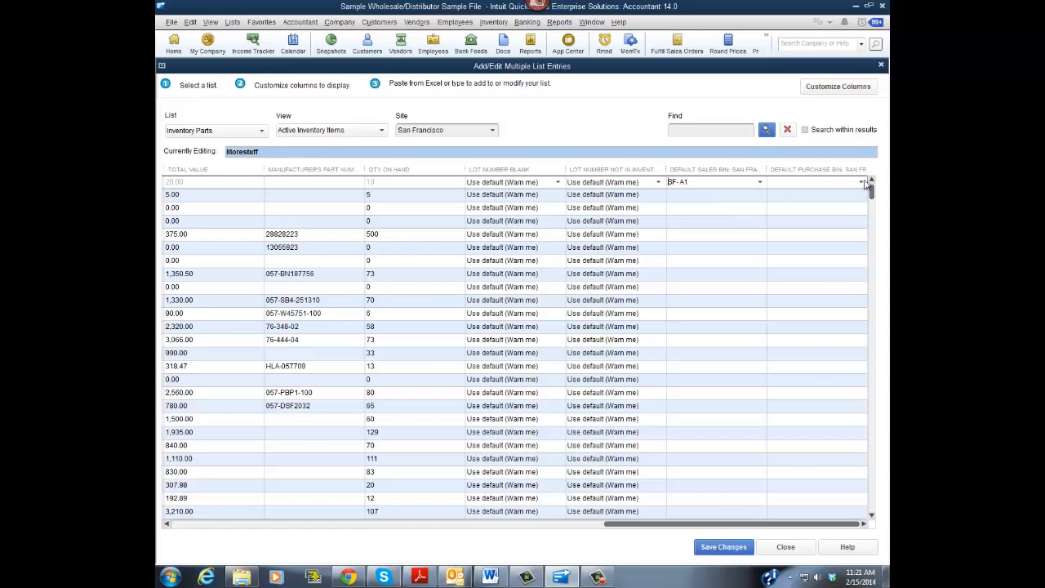
{"action": "left_click", "coordinate": [861, 182]}
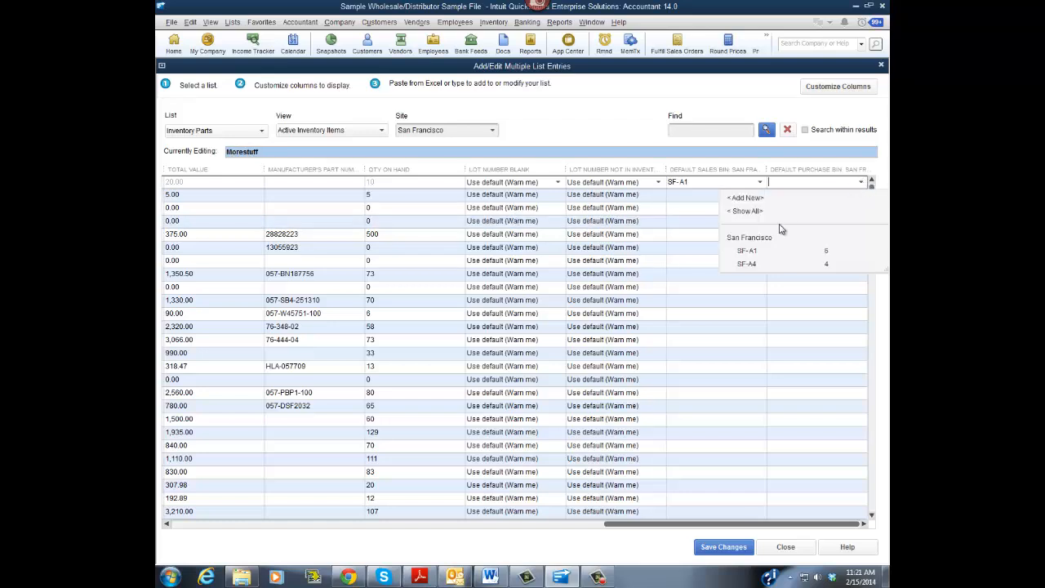
{"action": "left_click", "coordinate": [745, 265]}
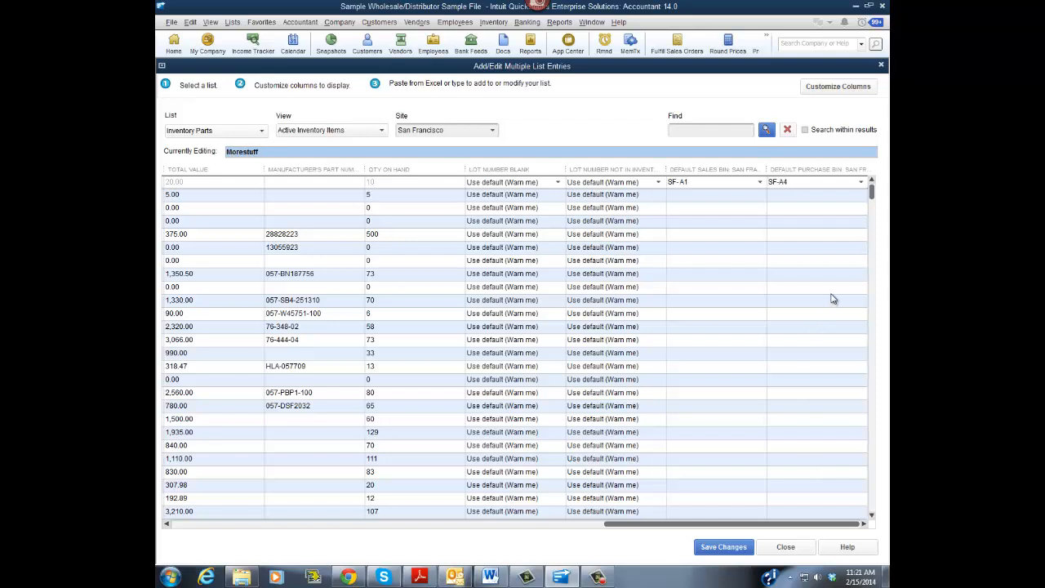
{"action": "left_click", "coordinate": [786, 547]}
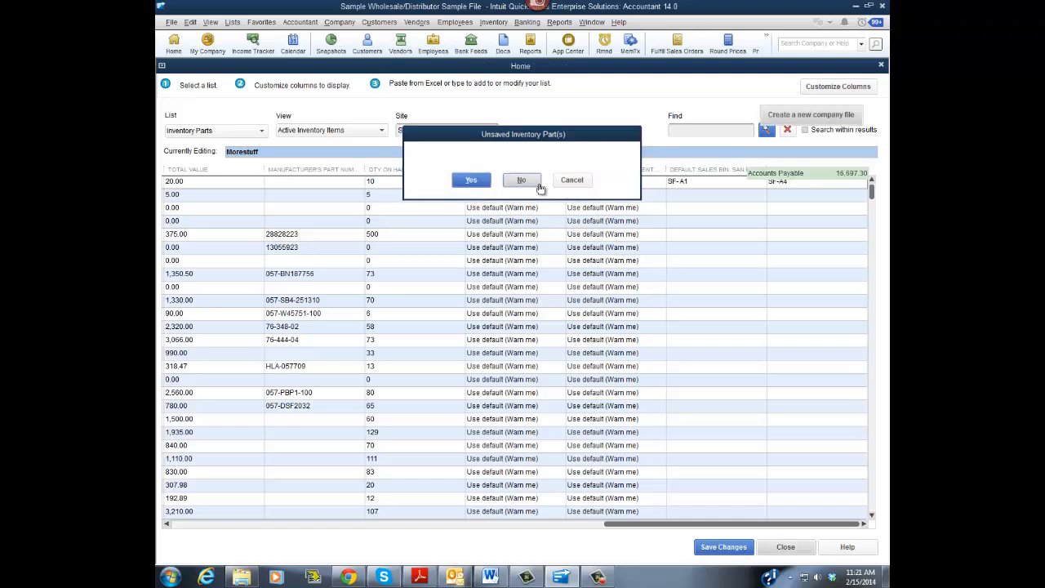
- Discard the unsaved inventory part changes and close the Home page
{"action": "left_click", "coordinate": [521, 181]}
{"action": "left_click", "coordinate": [881, 65]}
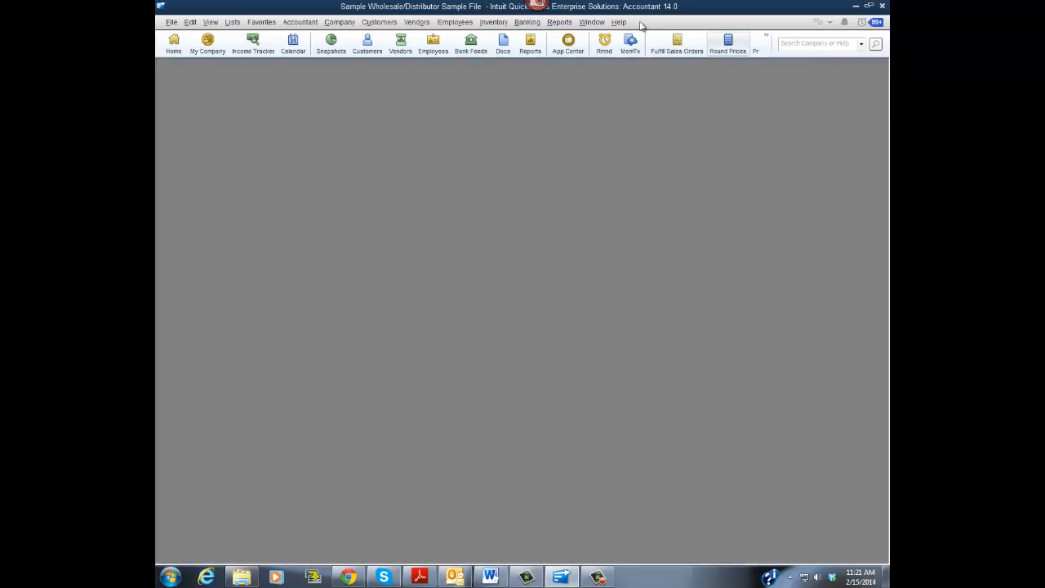
- Start an inventory transfer from the San Francisco site to Los Angeles
{"action": "left_click", "coordinate": [497, 23]}
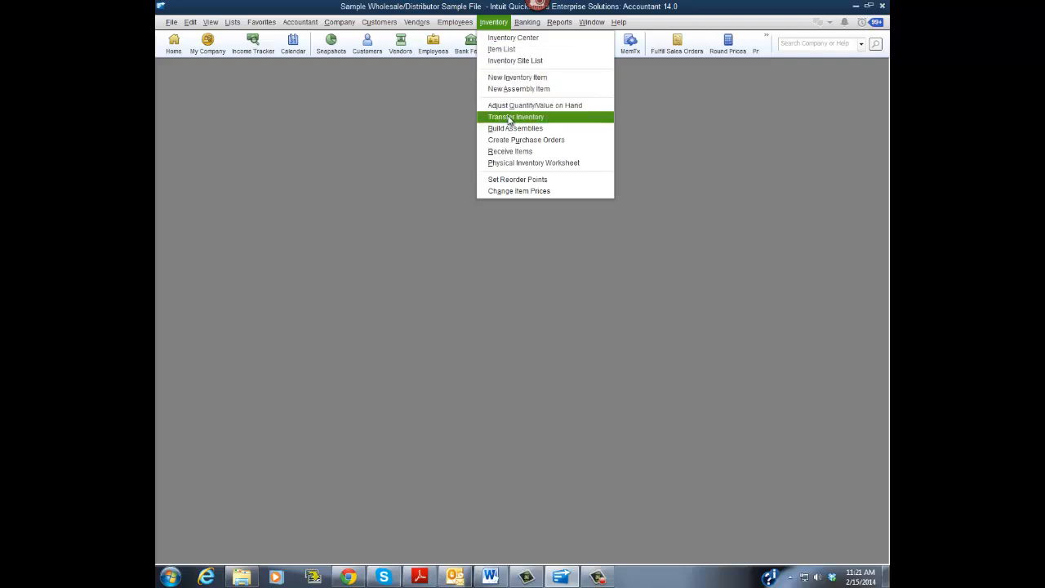
{"action": "left_click", "coordinate": [510, 117]}
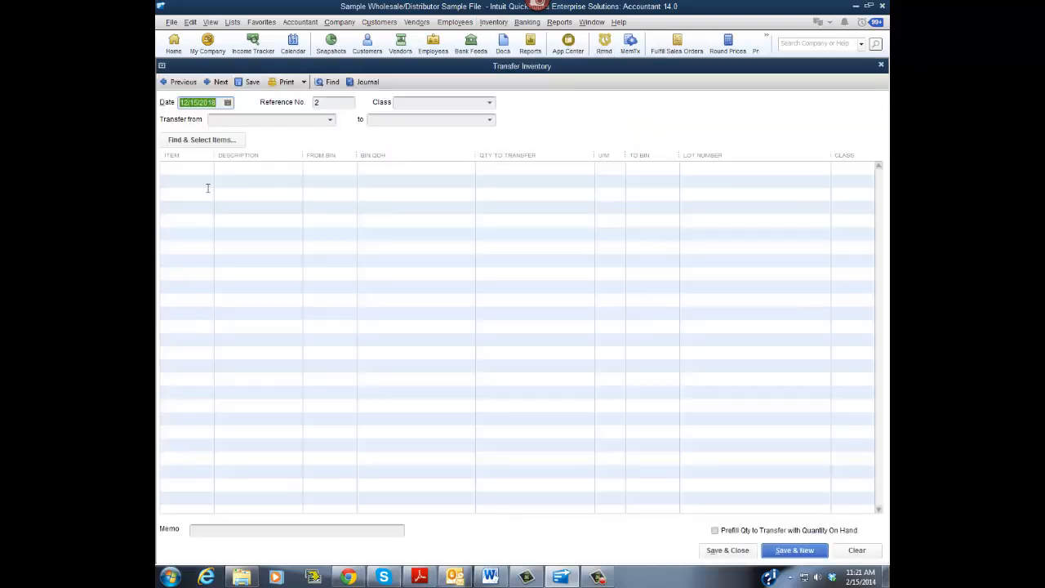
{"action": "left_click", "coordinate": [330, 120]}
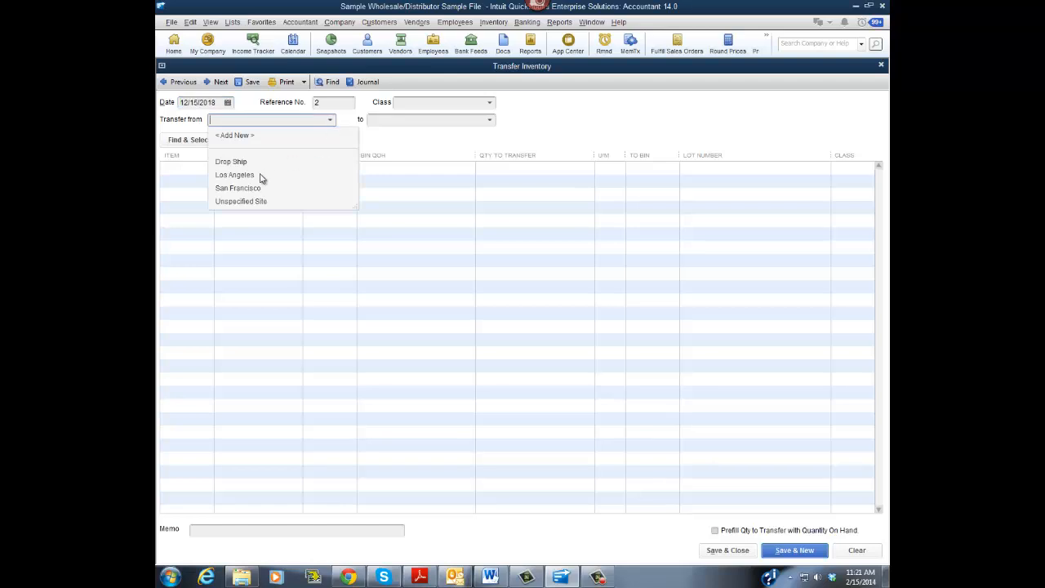
{"action": "left_click", "coordinate": [230, 189]}
{"action": "left_click", "coordinate": [490, 122]}
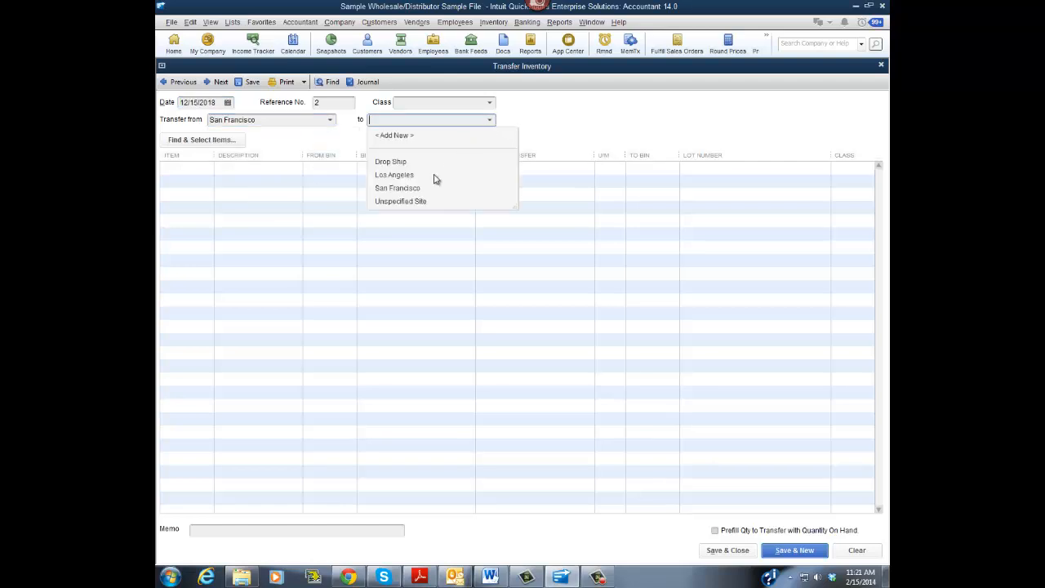
{"action": "left_click", "coordinate": [408, 179]}
- Enter a transfer line moving 2 Morestuff from bin SF-A1 to bin LA-A2, and clear and close the form
{"action": "left_click", "coordinate": [208, 173]}
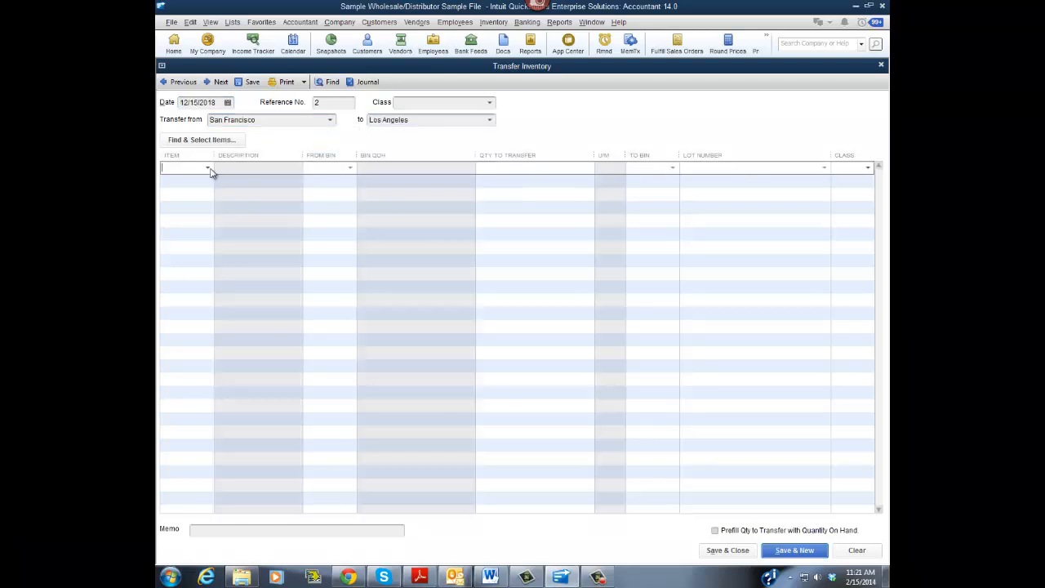
{"action": "left_click", "coordinate": [209, 168]}
{"action": "left_click", "coordinate": [192, 210]}
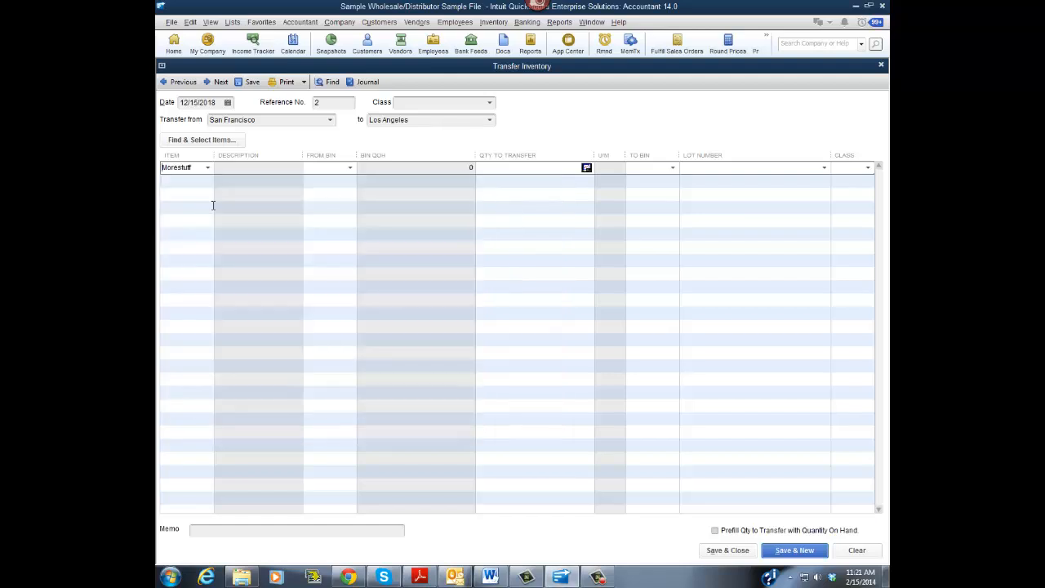
{"action": "left_click", "coordinate": [351, 168]}
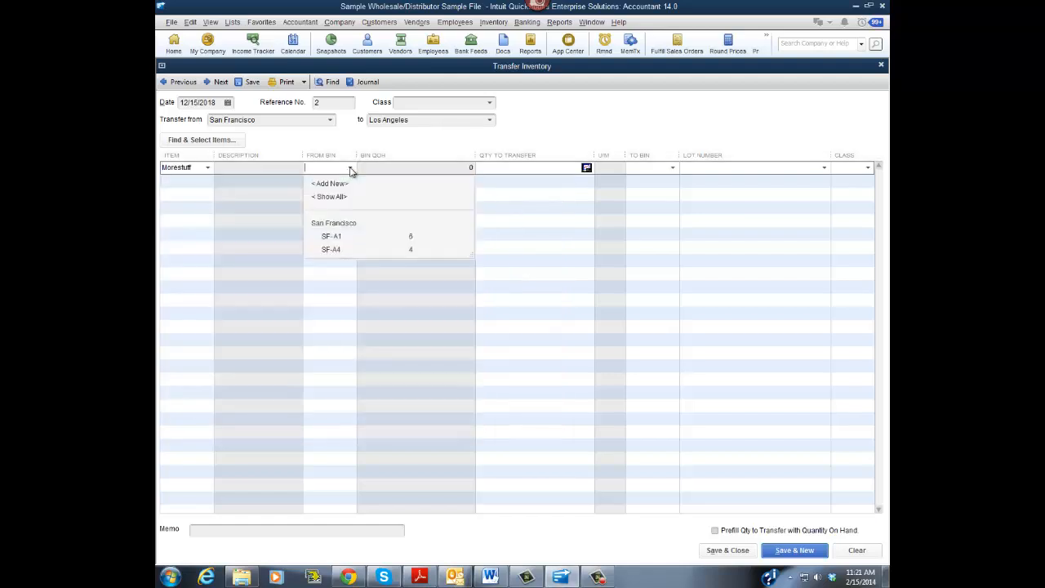
{"action": "left_click", "coordinate": [329, 236]}
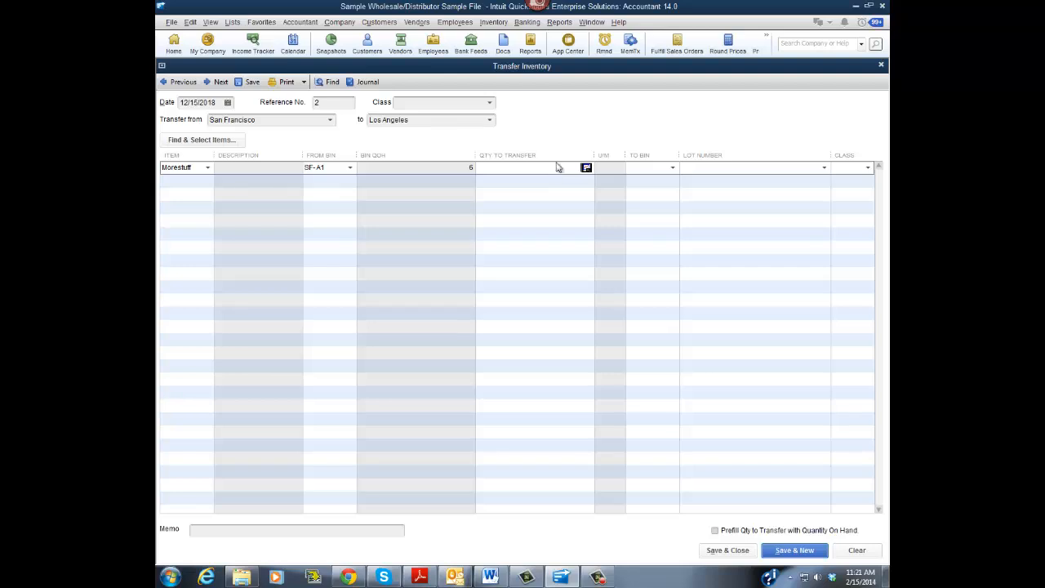
{"action": "left_click", "coordinate": [675, 168]}
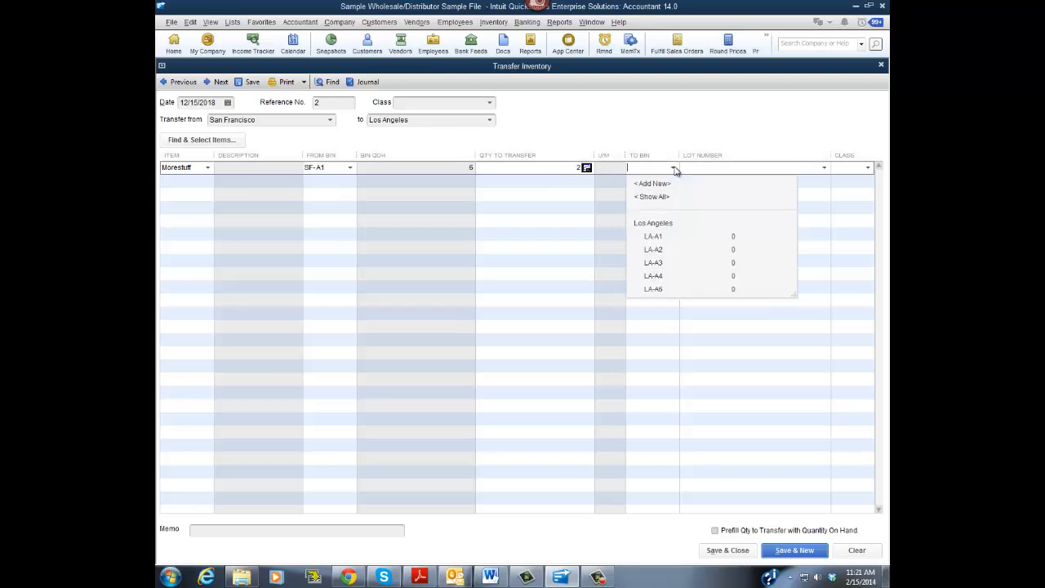
{"action": "left_click", "coordinate": [664, 249]}
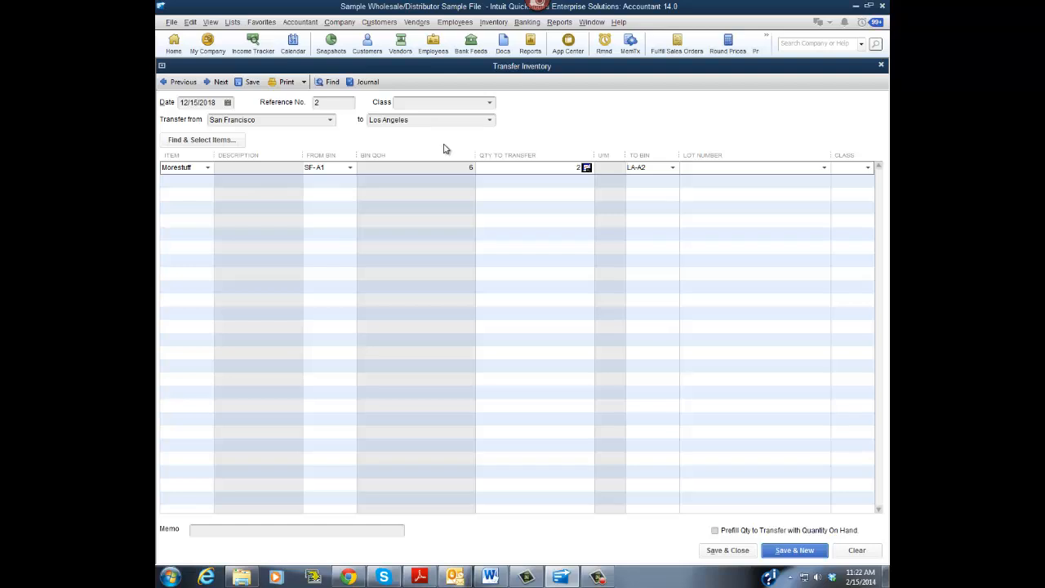
{"action": "left_click", "coordinate": [856, 550]}
{"action": "left_click", "coordinate": [728, 551]}
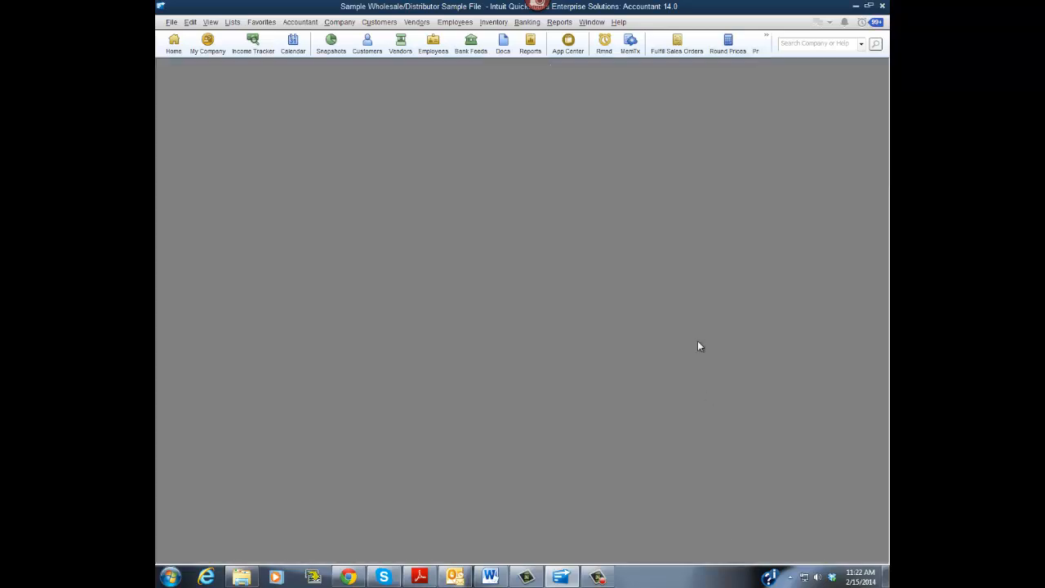
- Start a purchase order from the Home page for the item Morestuff with San Francisco as the ship-to site
{"action": "left_click", "coordinate": [176, 43]}
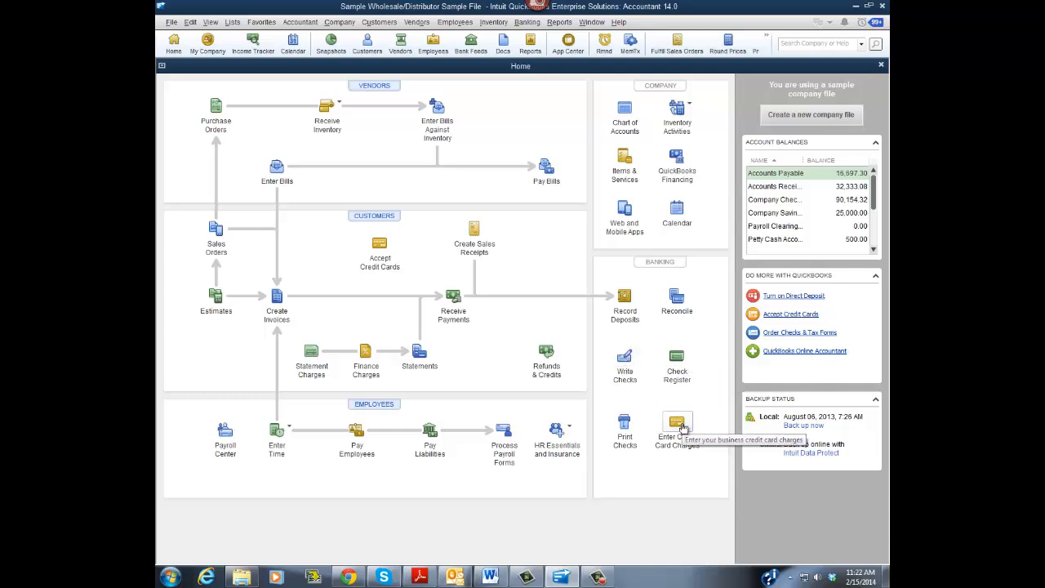
{"action": "left_click", "coordinate": [216, 108]}
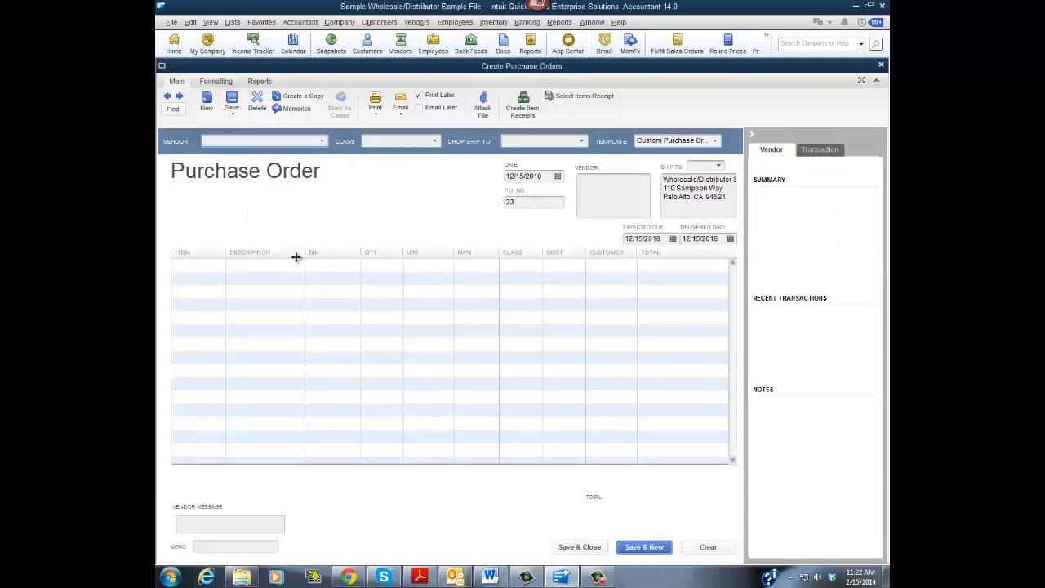
{"action": "left_click", "coordinate": [220, 266]}
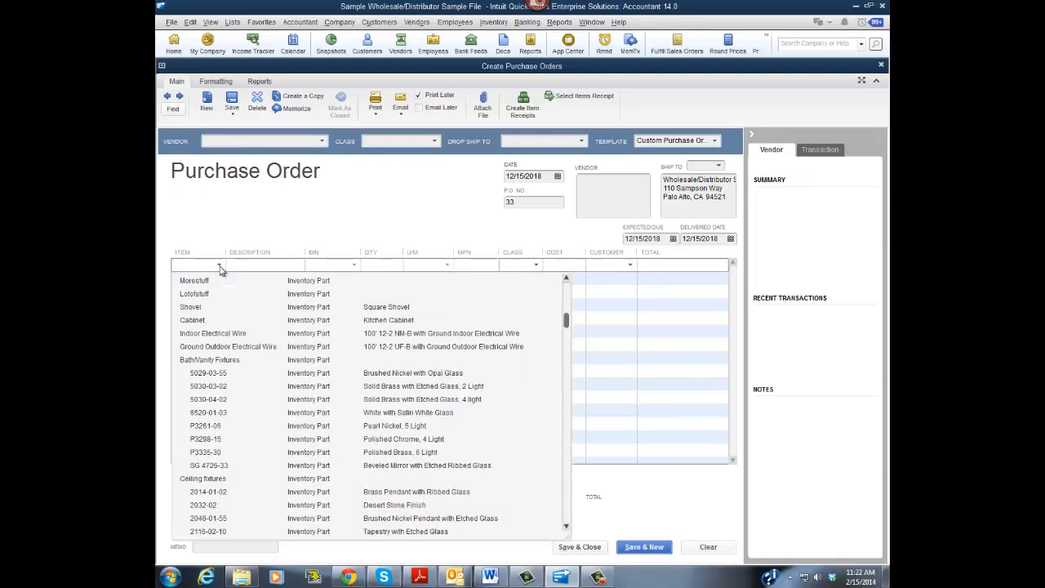
{"action": "left_click", "coordinate": [193, 281]}
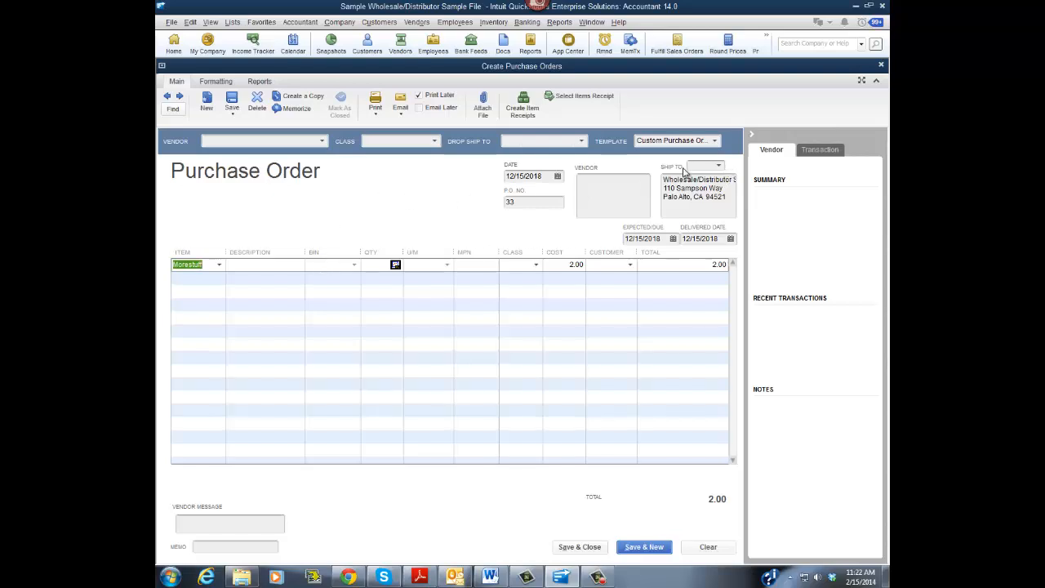
{"action": "left_click", "coordinate": [719, 167]}
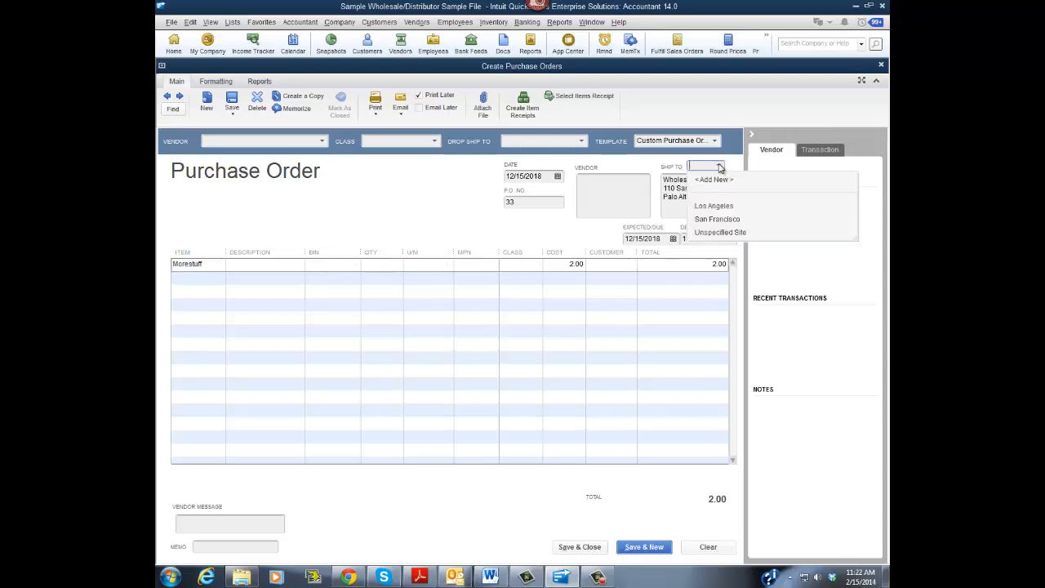
{"action": "left_click", "coordinate": [722, 218]}
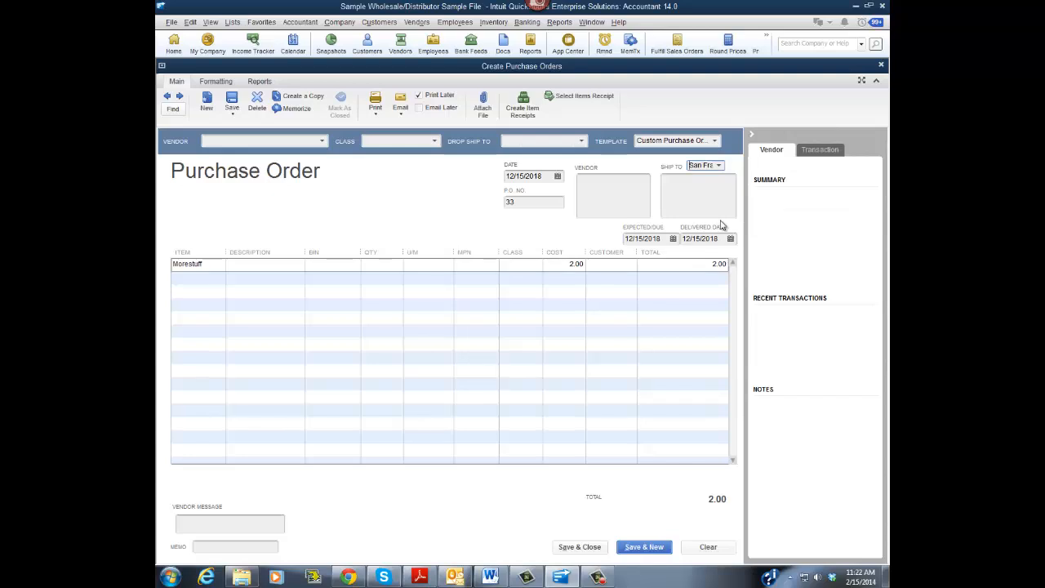
- Check the bin field on the Morestuff line, and clear and close the purchase order
{"action": "left_click", "coordinate": [339, 267]}
{"action": "left_click", "coordinate": [353, 264]}
{"action": "left_click", "coordinate": [353, 264]}
{"action": "left_click", "coordinate": [709, 547]}
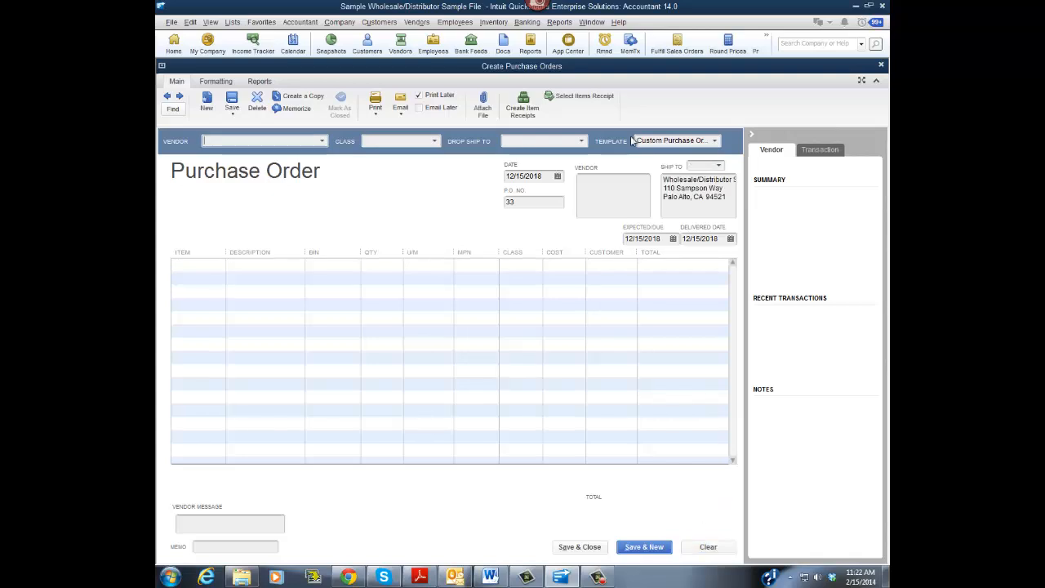
{"action": "left_click", "coordinate": [881, 64]}
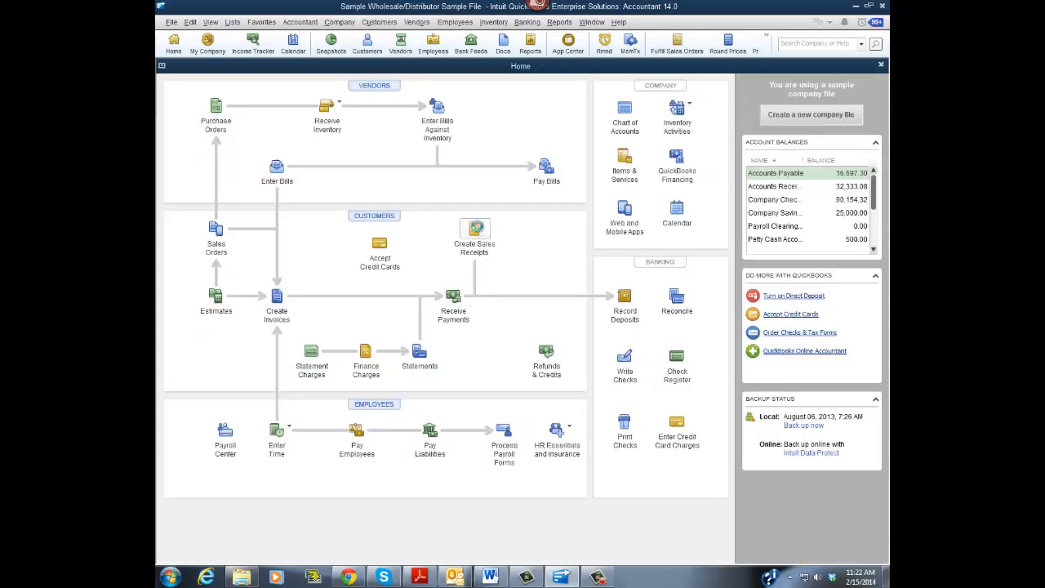
- Open a blank sales receipt to view its site and bin columns, and close it
{"action": "left_click", "coordinate": [475, 230]}
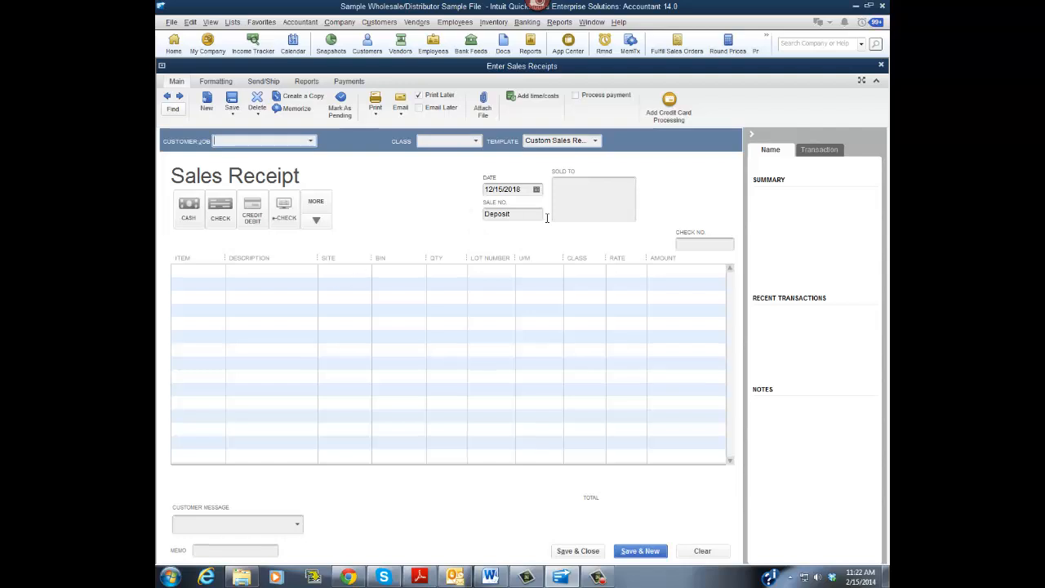
{"action": "left_click", "coordinate": [882, 65]}
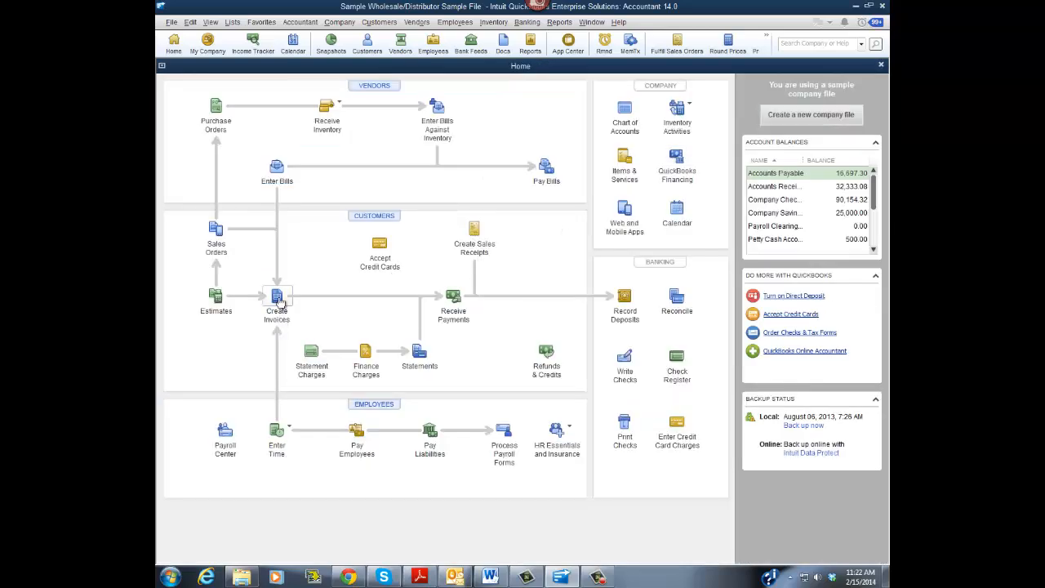
- Start a new invoice with a Morestuff line from the San Francisco site
{"action": "left_click", "coordinate": [280, 304]}
{"action": "left_click", "coordinate": [265, 279]}
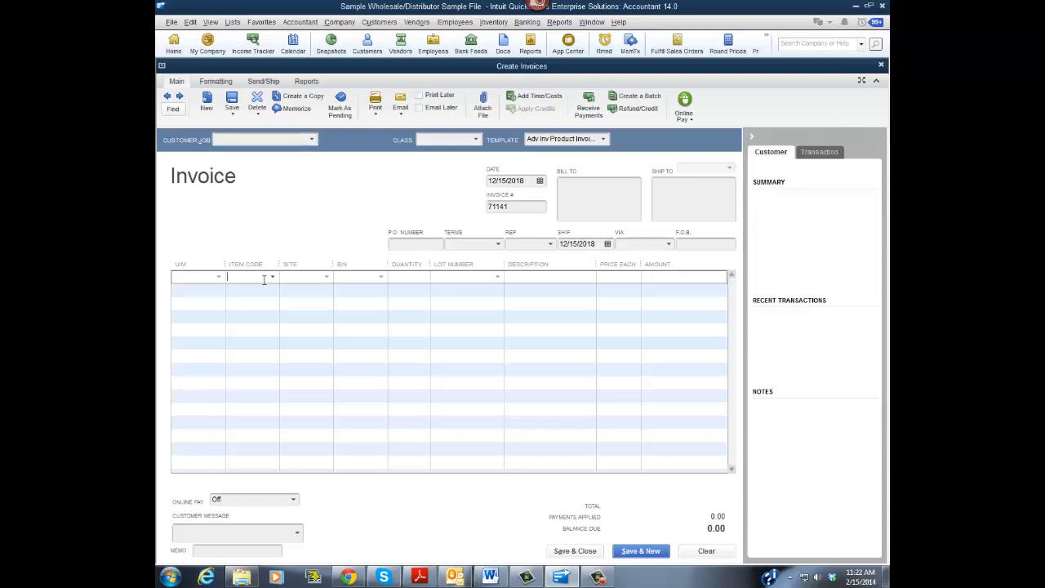
{"action": "left_click", "coordinate": [273, 277]}
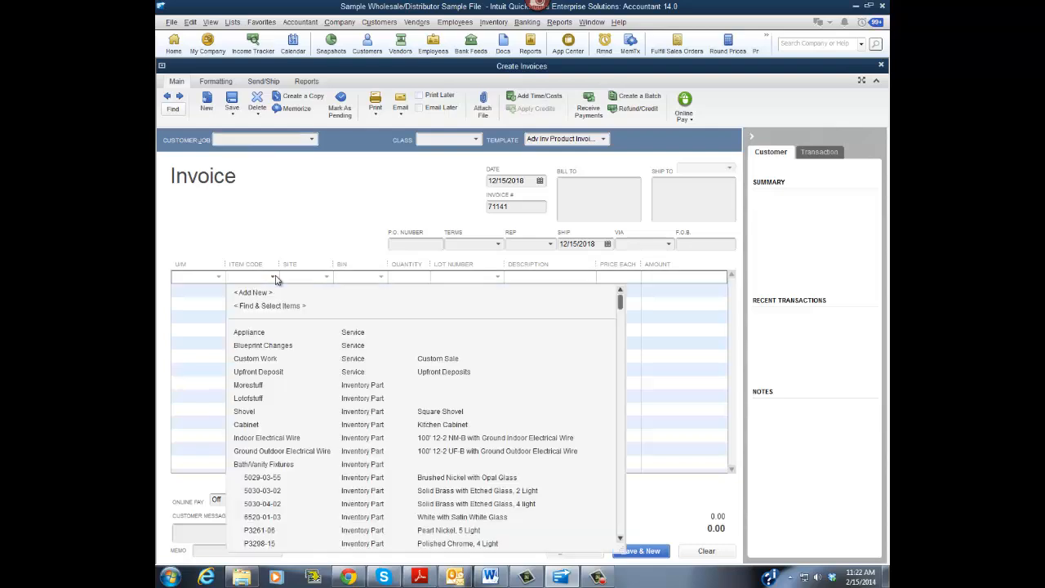
{"action": "left_click", "coordinate": [258, 385]}
{"action": "left_click", "coordinate": [327, 277]}
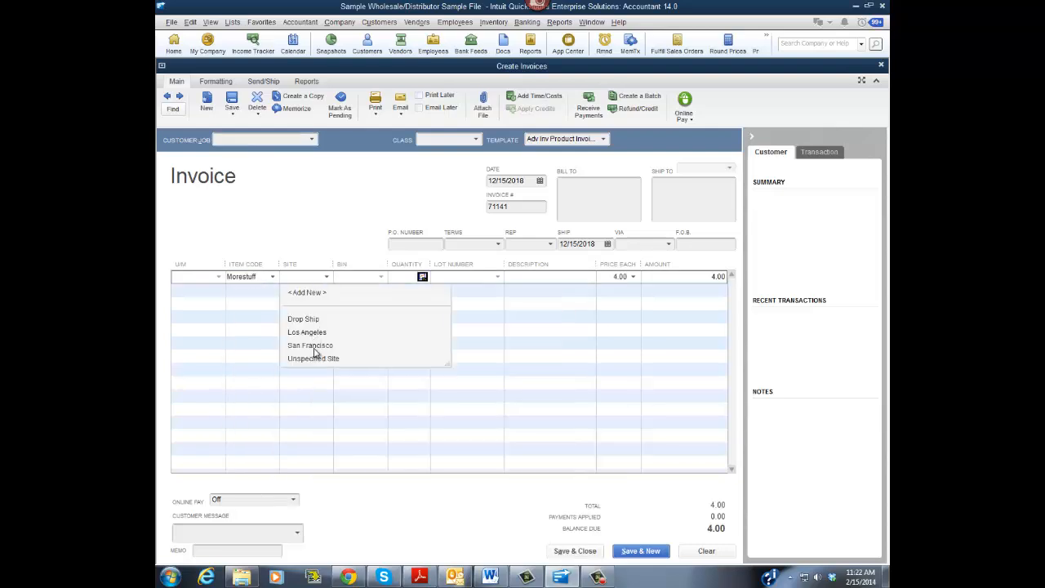
{"action": "left_click", "coordinate": [314, 347]}
- View the bins holding Morestuff in San Francisco, and close the invoice without recording it
{"action": "left_click", "coordinate": [382, 277]}
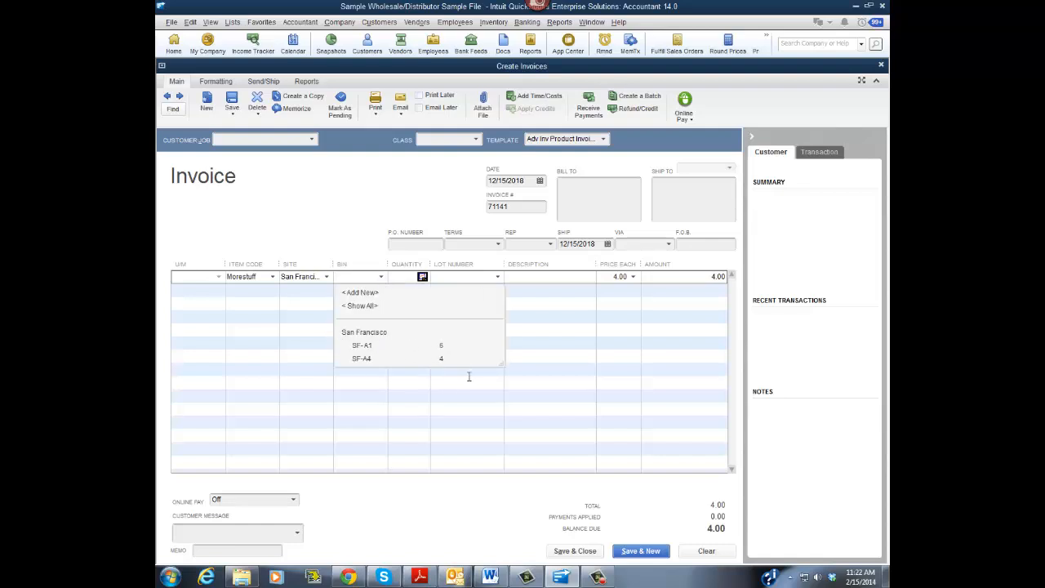
{"action": "left_click", "coordinate": [329, 186]}
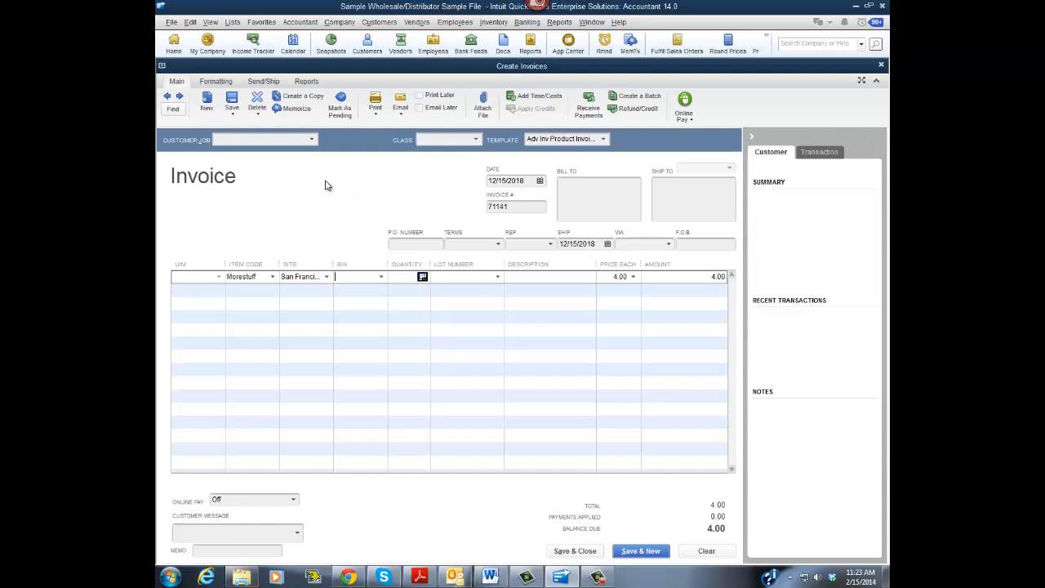
{"action": "left_click", "coordinate": [881, 66]}
{"action": "left_click", "coordinate": [516, 186]}
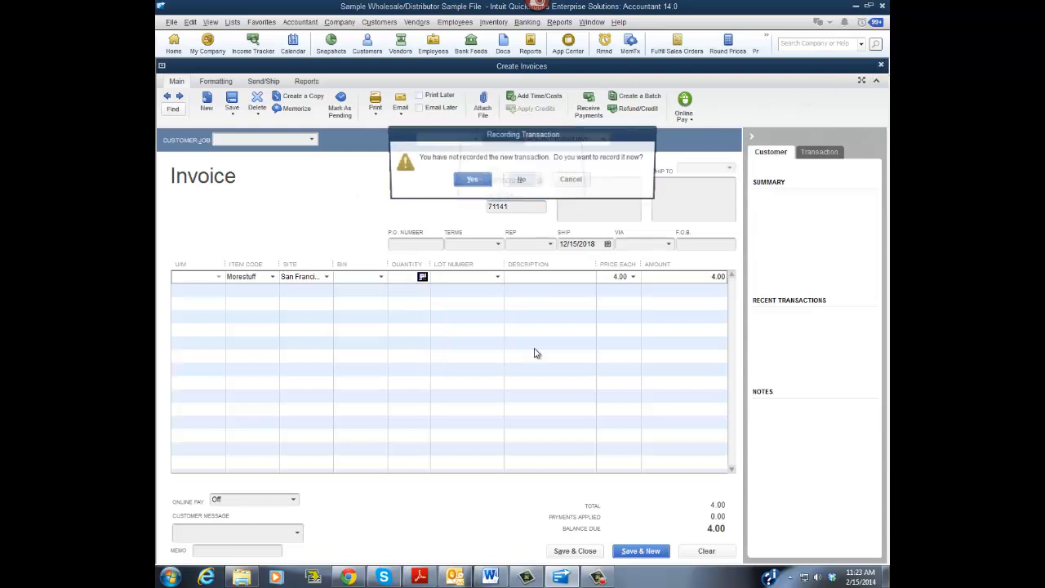
{"action": "left_click", "coordinate": [534, 181]}
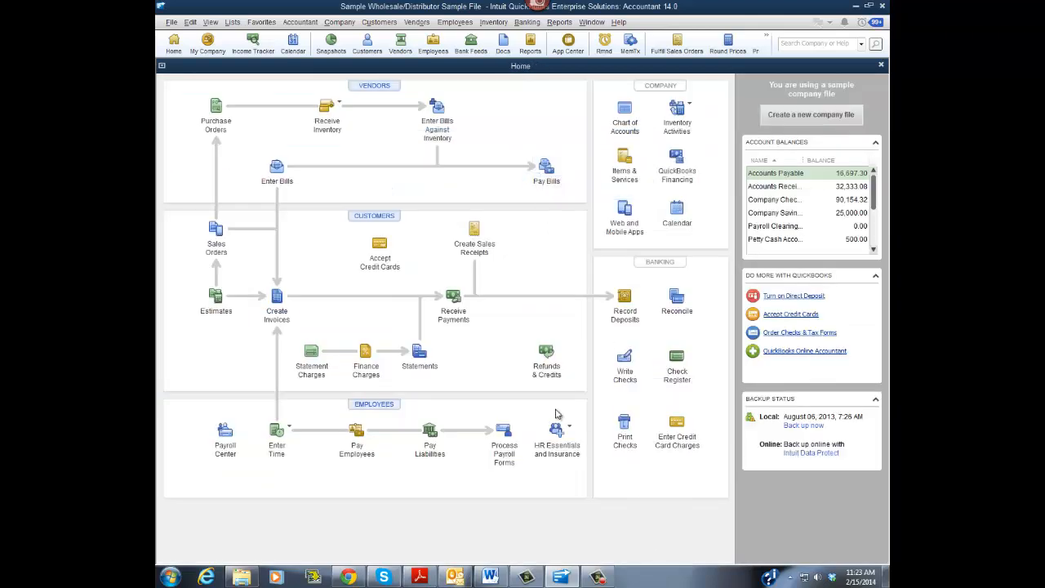
- Review Morestuff's inventory information and available reports in the Inventory Center, and close it
{"action": "left_click", "coordinate": [494, 22]}
{"action": "left_click", "coordinate": [506, 38]}
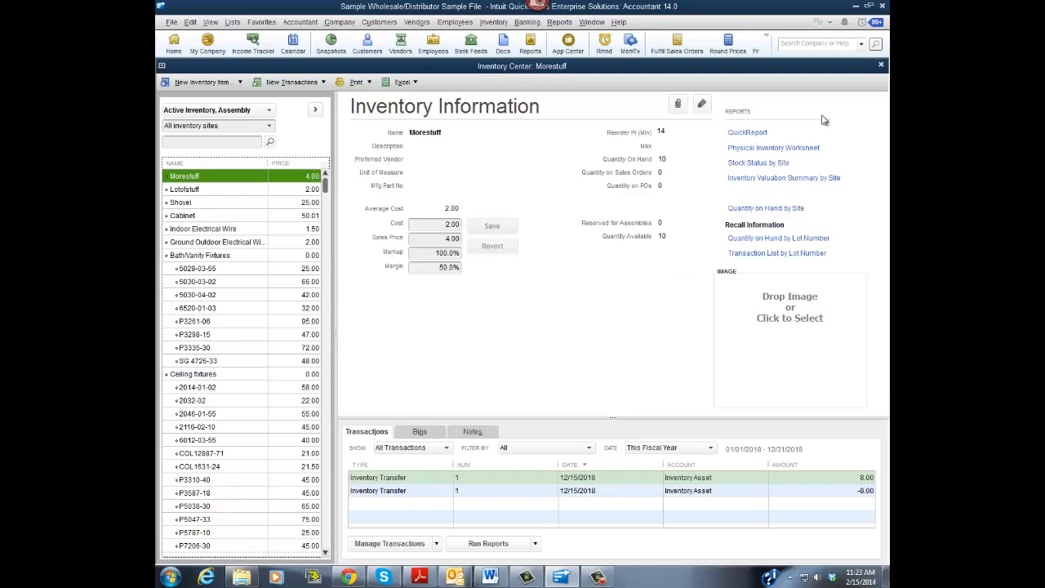
{"action": "left_click", "coordinate": [881, 68]}
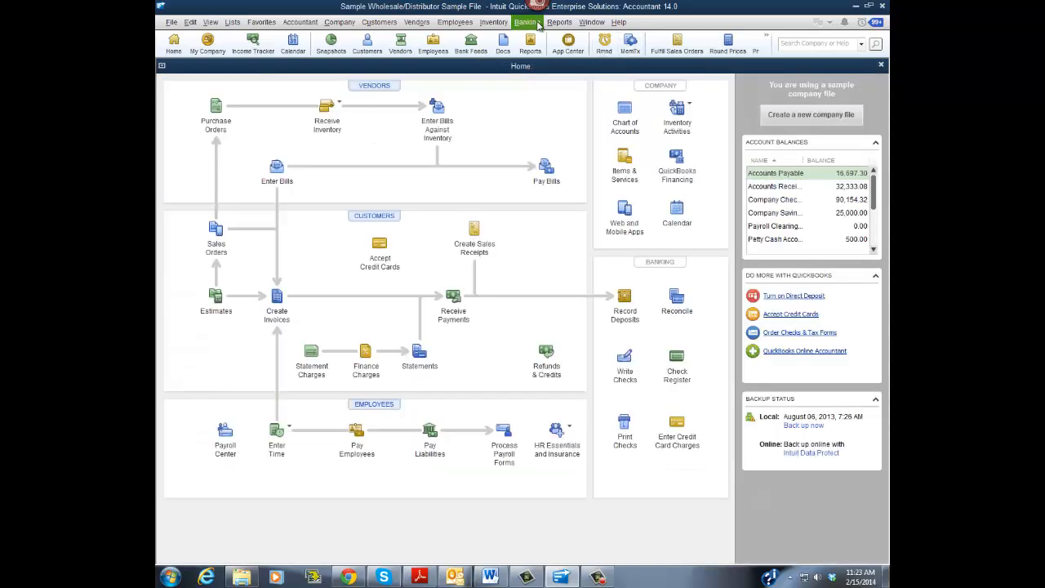
- Look through the available inventory reports, including Items by Bin Location, without running one
{"action": "left_click", "coordinate": [564, 23]}
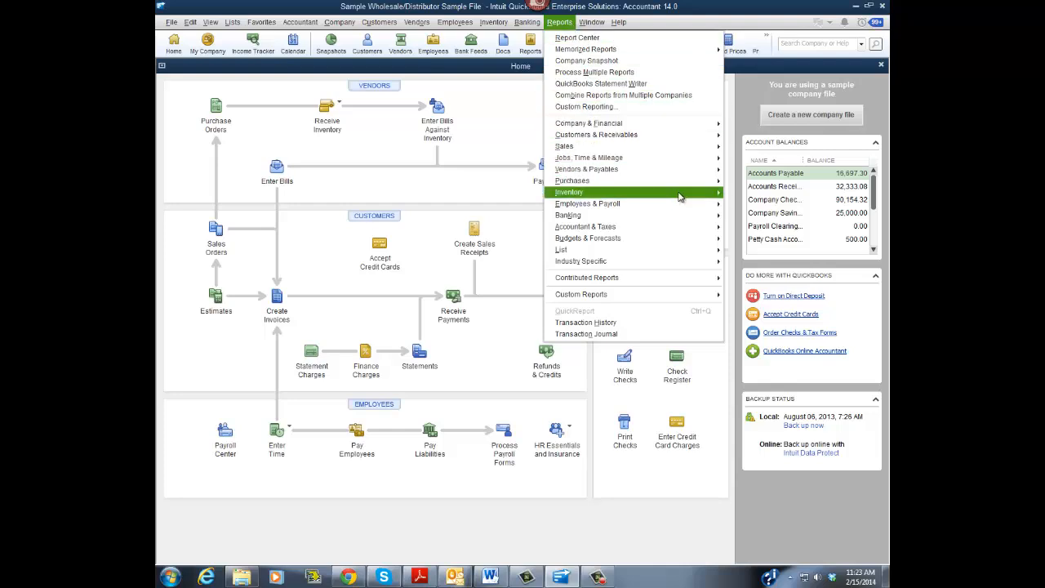
{"action": "mouse_move", "coordinate": [682, 196]}
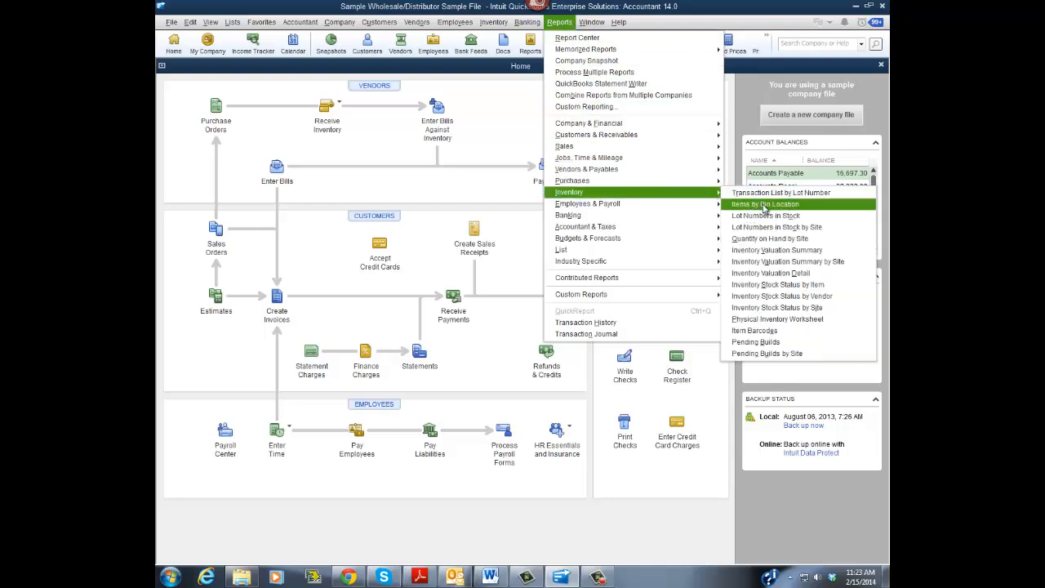
{"action": "left_click", "coordinate": [749, 105]}
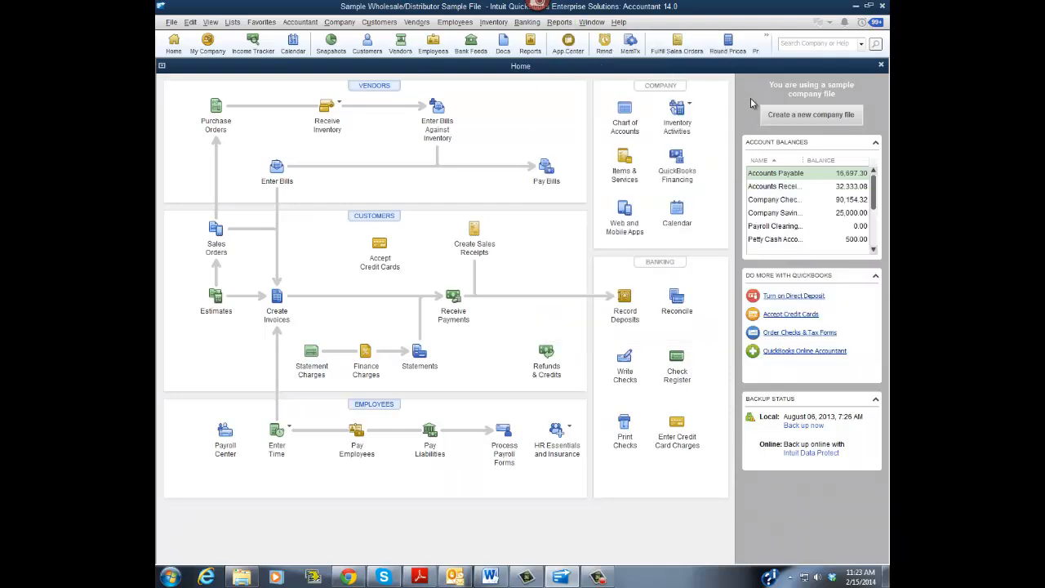
- Switch to the Presentation Ending document in Microsoft Word
{"action": "left_click", "coordinate": [490, 578]}
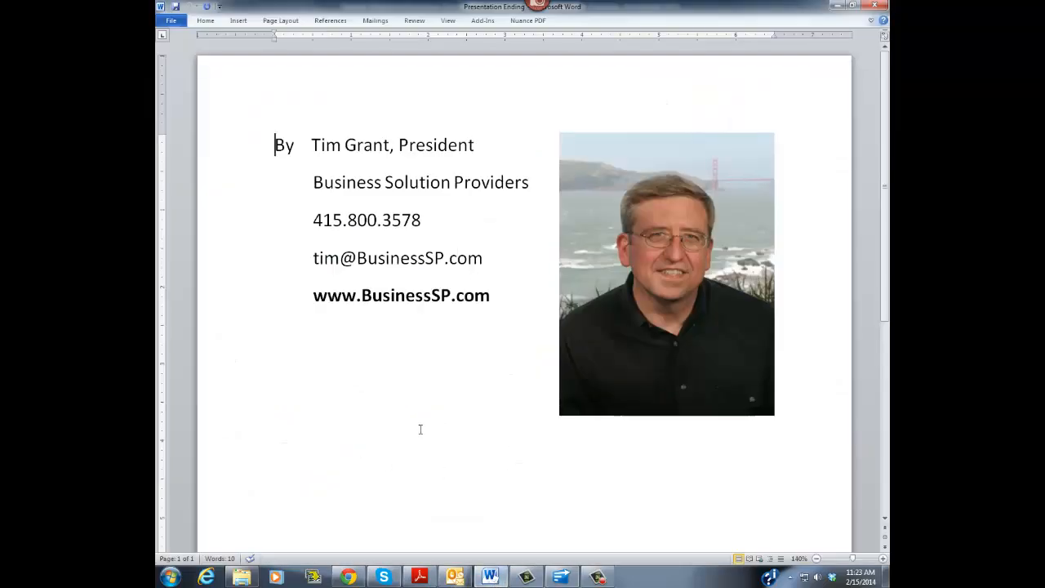